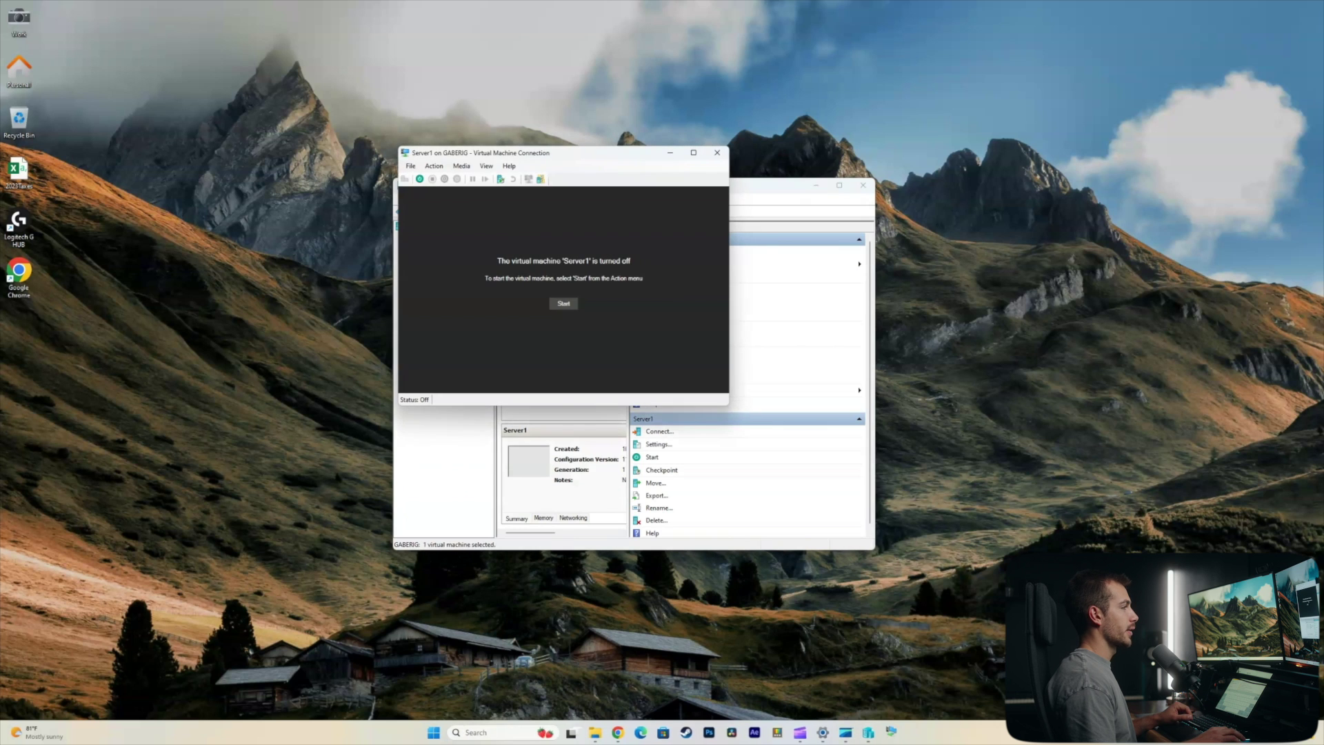
Step: Start the Server1 virtual machine and connect to it with the display size set to full screen
click(564, 303)
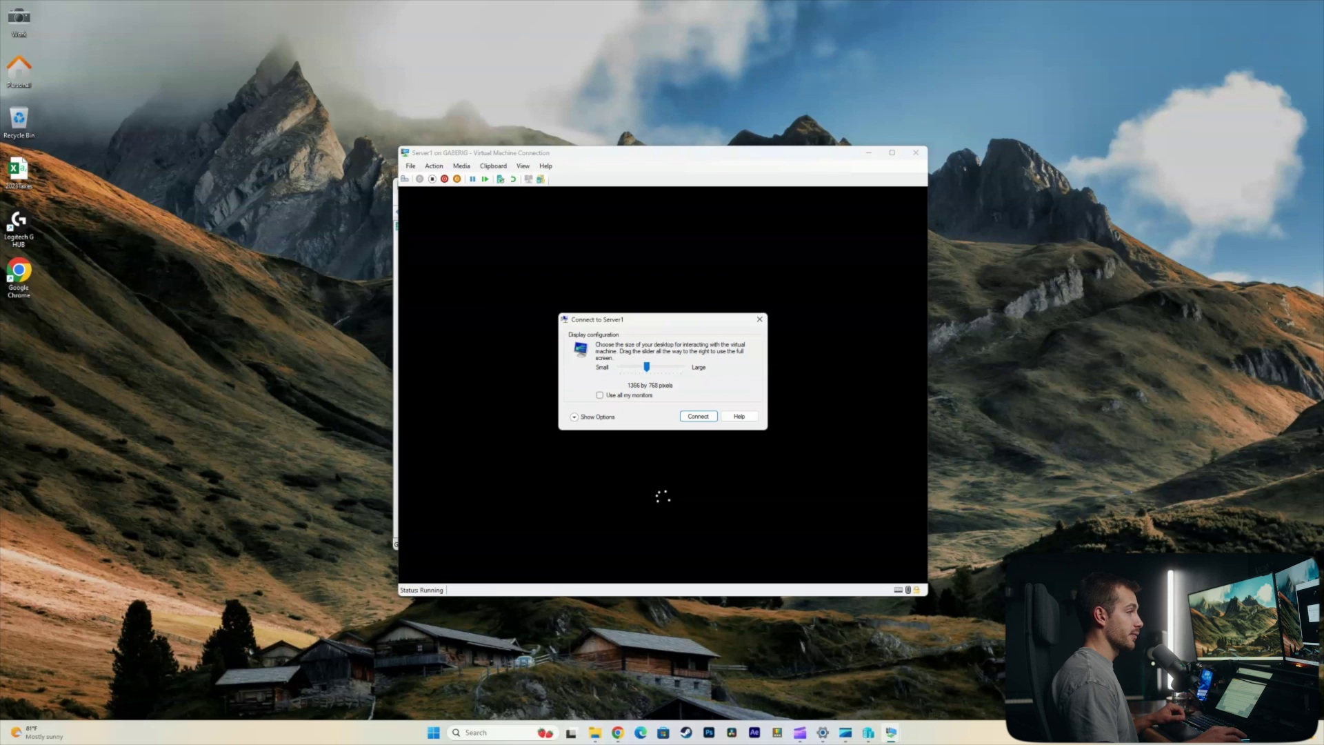
drag(647, 367, 681, 367)
click(698, 417)
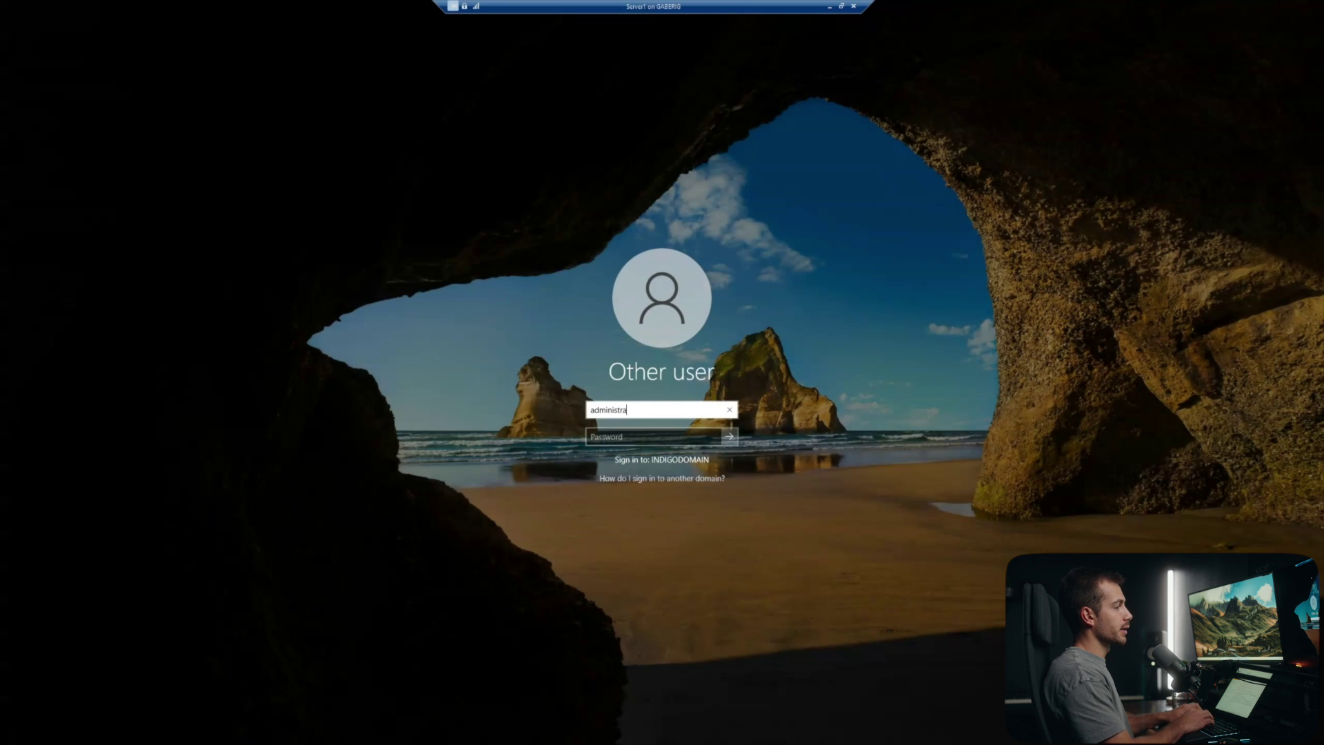
Step: Sign in to INDIGODOMAIN as administrator, entering the account password
text(tor)
key(Tab)
text(••)
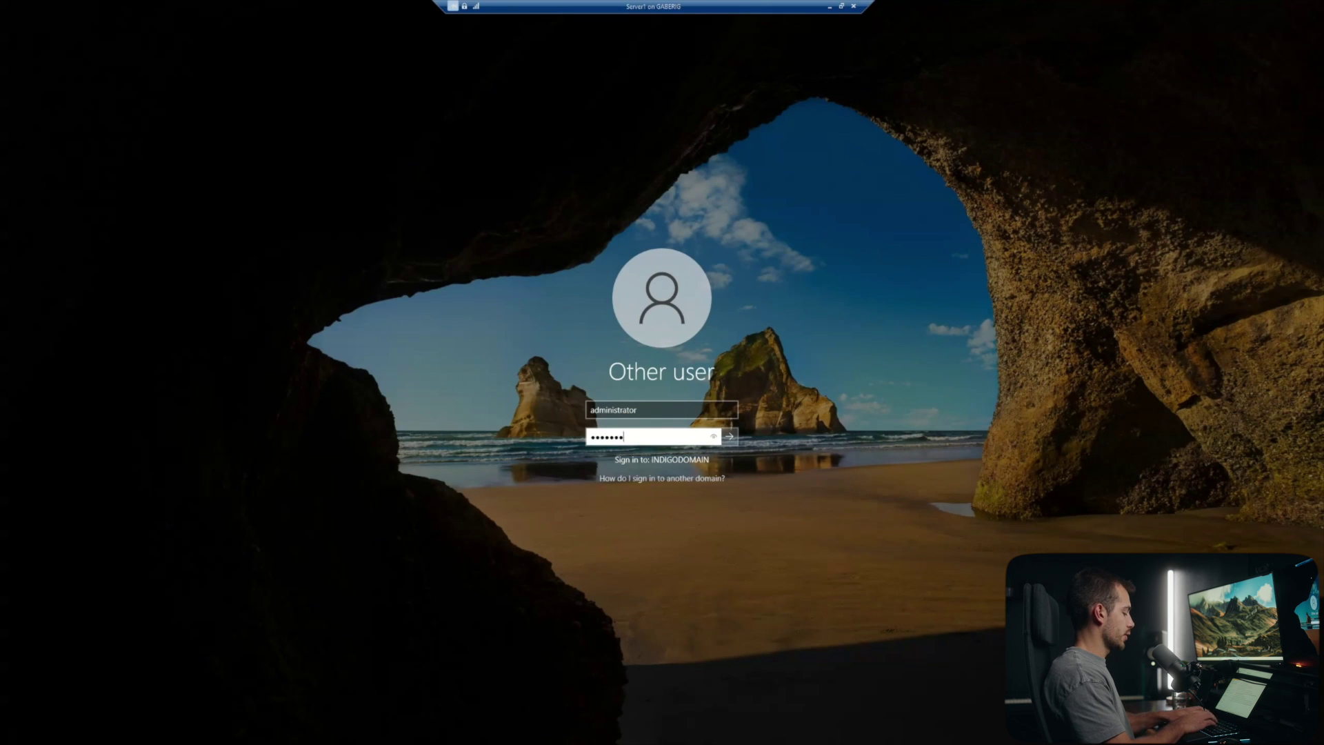
text(•••••••••)
key(Return)
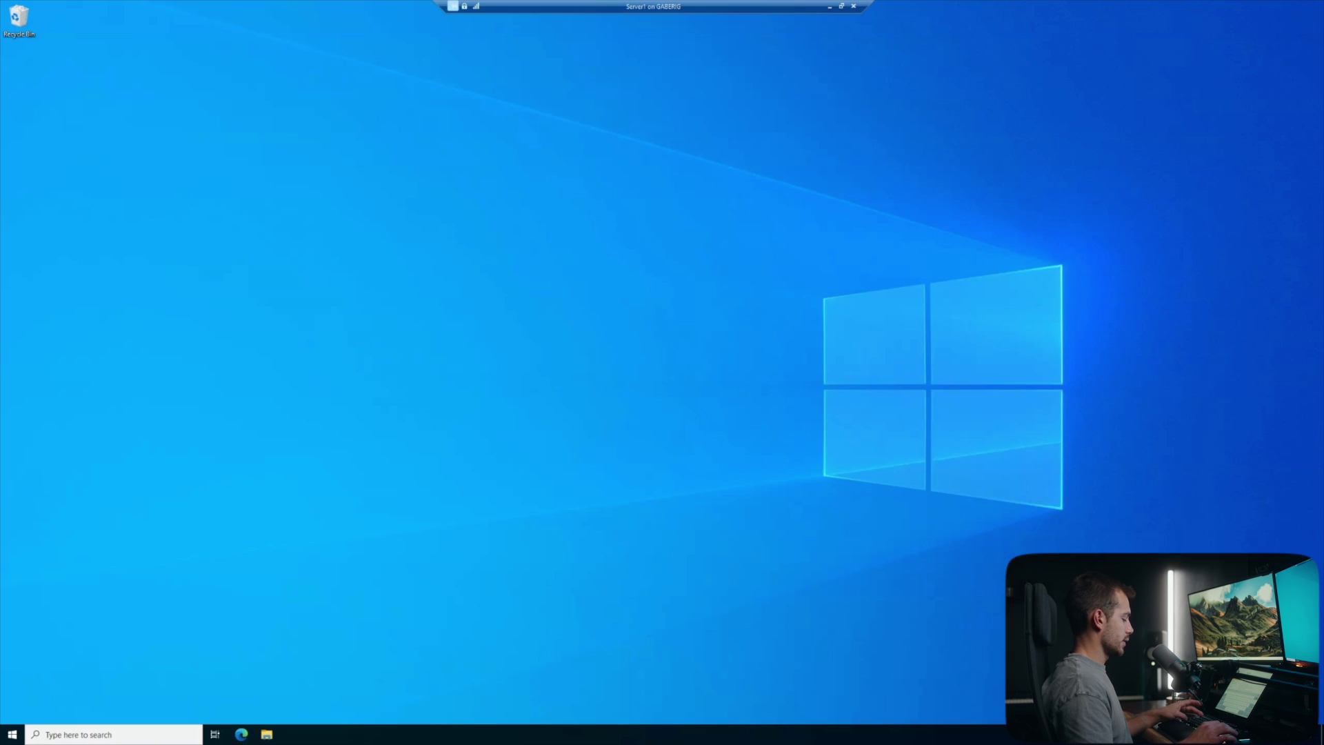
Step: Search for Server Manager, launch it, and dismiss the Windows Admin Center notice
key(super)
text(ser)
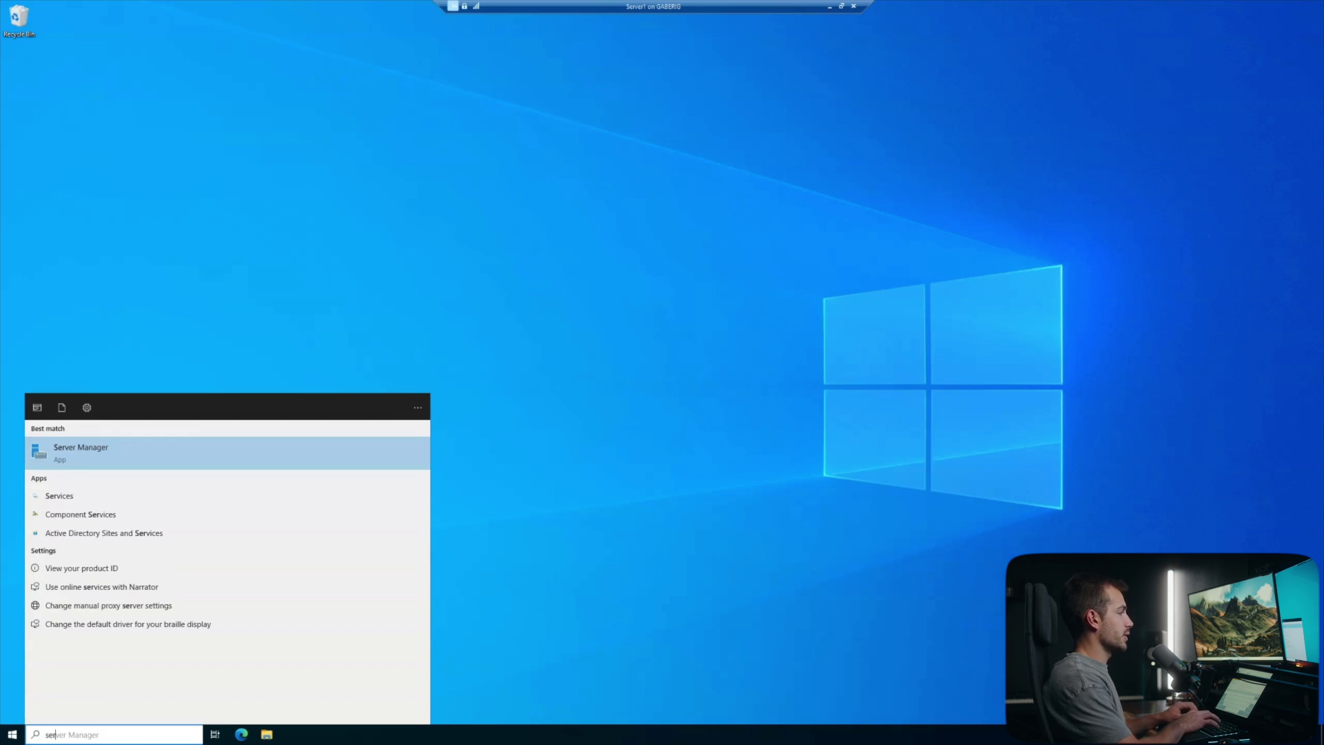
key(Return)
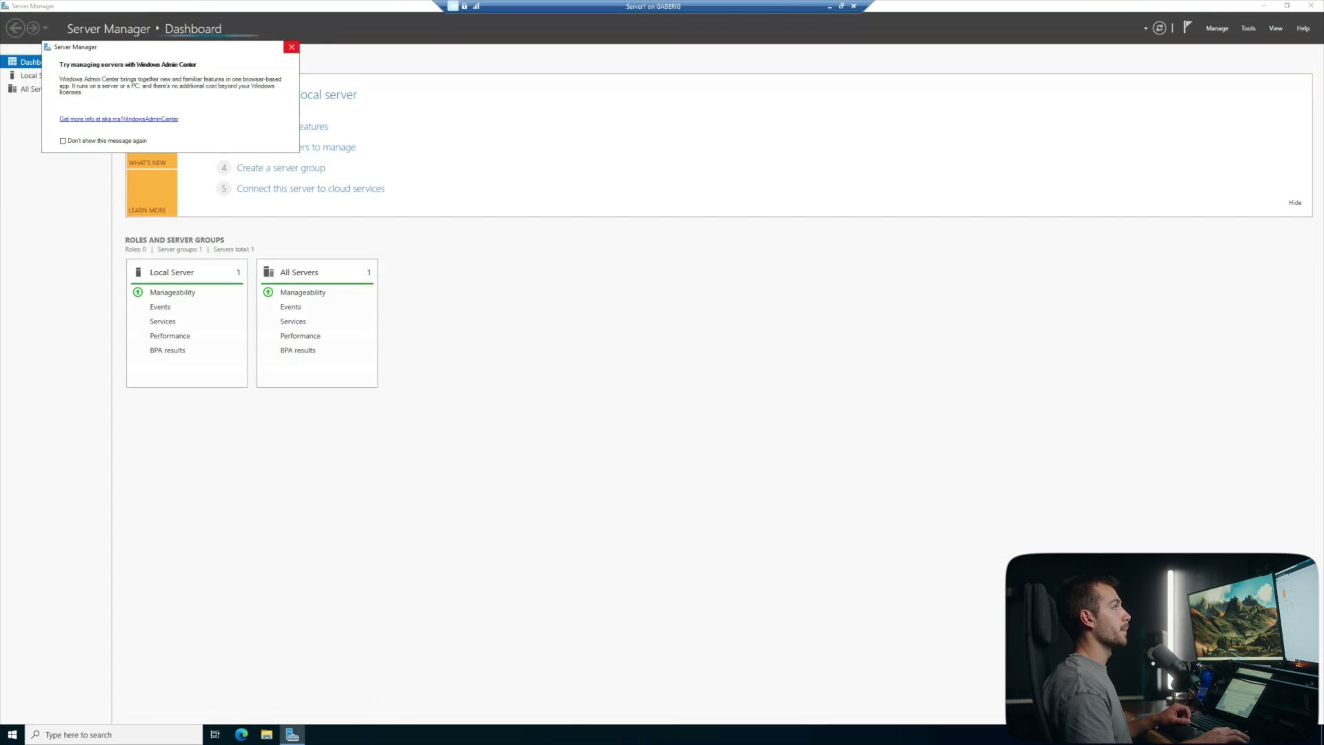
click(291, 47)
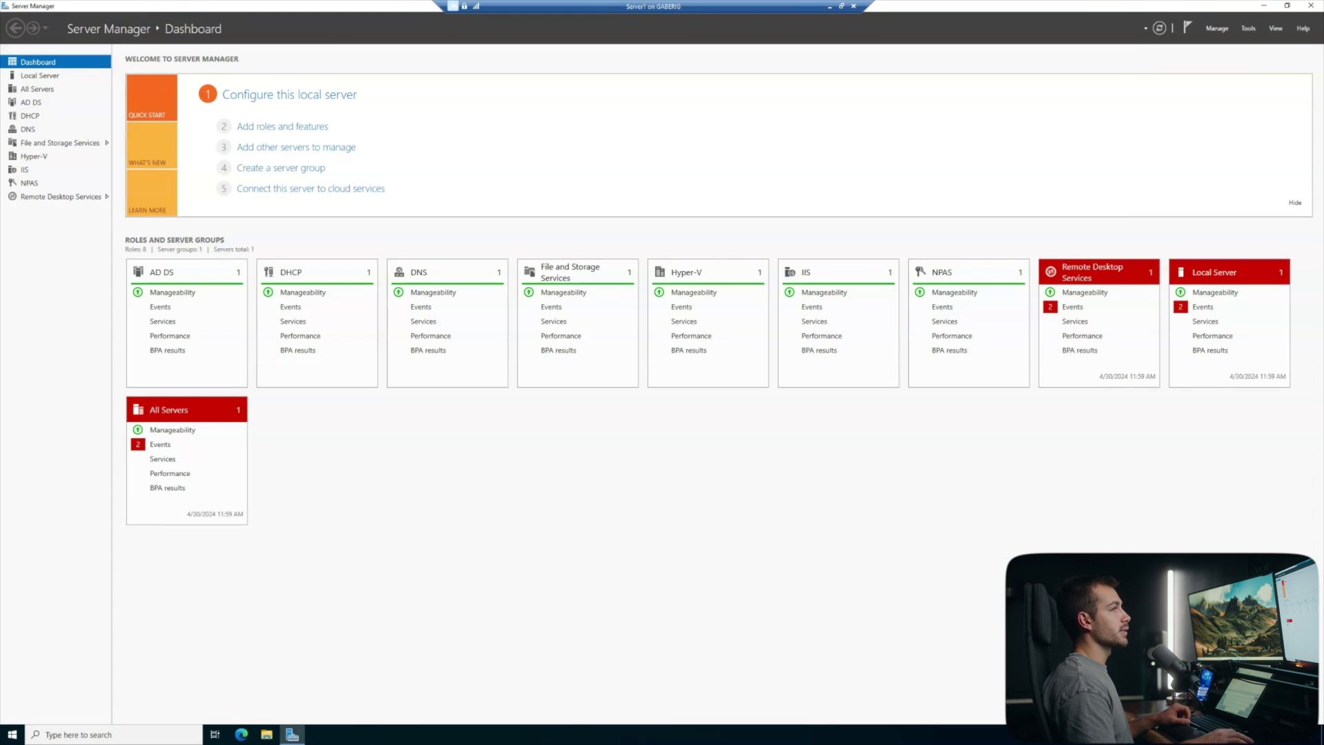
Step: Launch Windows Defender Firewall with Advanced Security from Server Manager, close Server Manager, and maximize the firewall console
click(1248, 28)
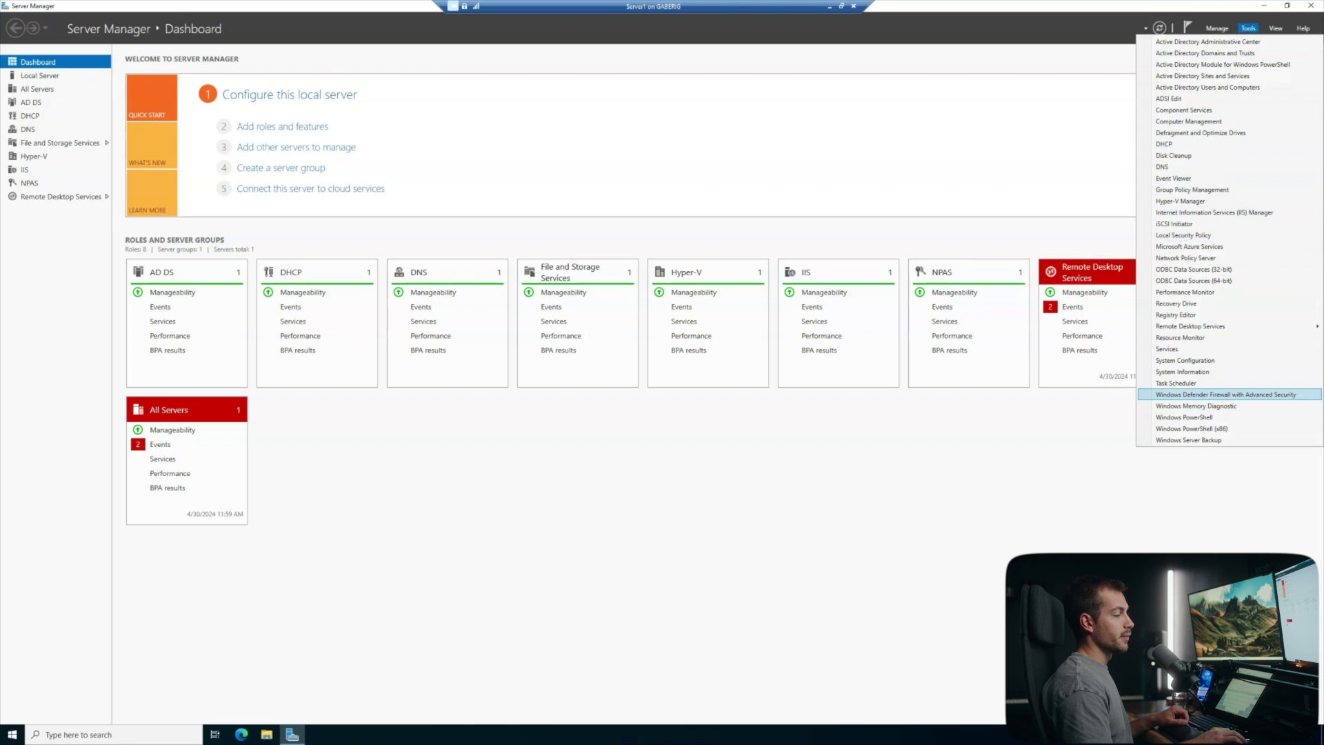
click(1226, 395)
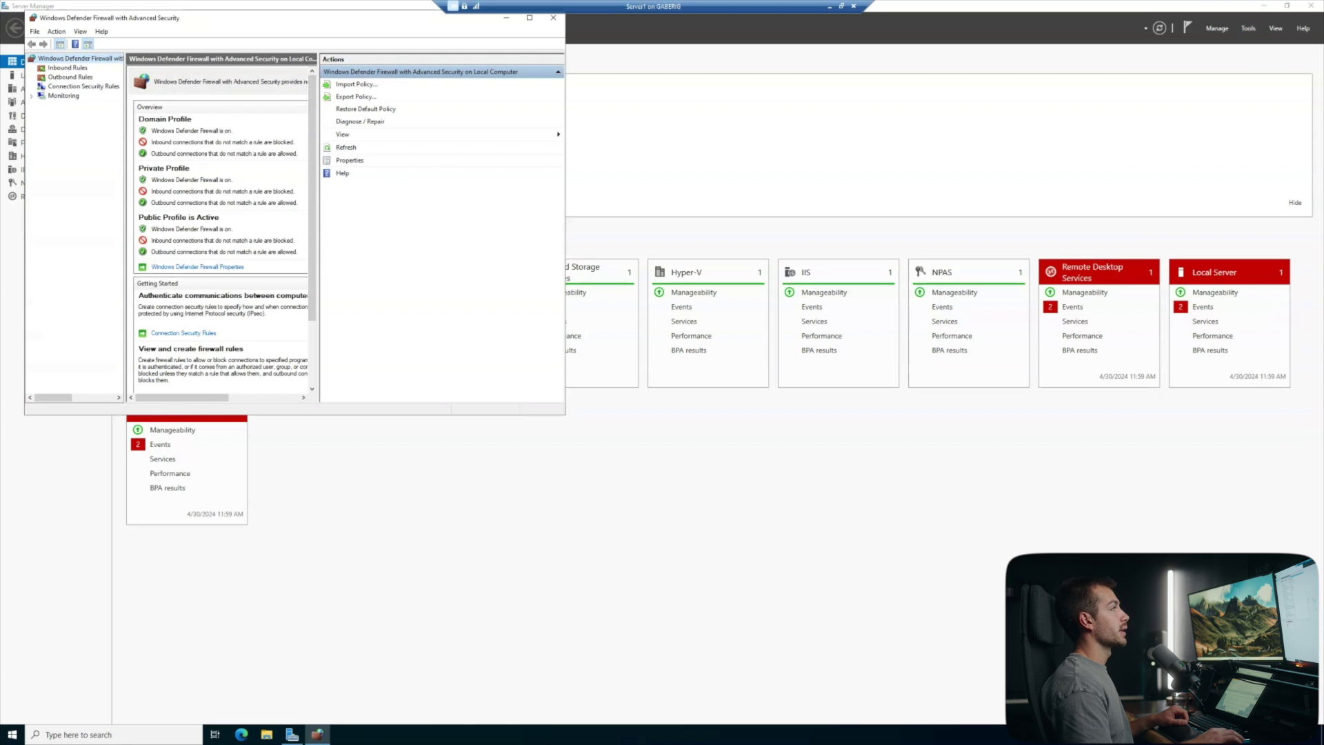
drag(304, 18, 677, 120)
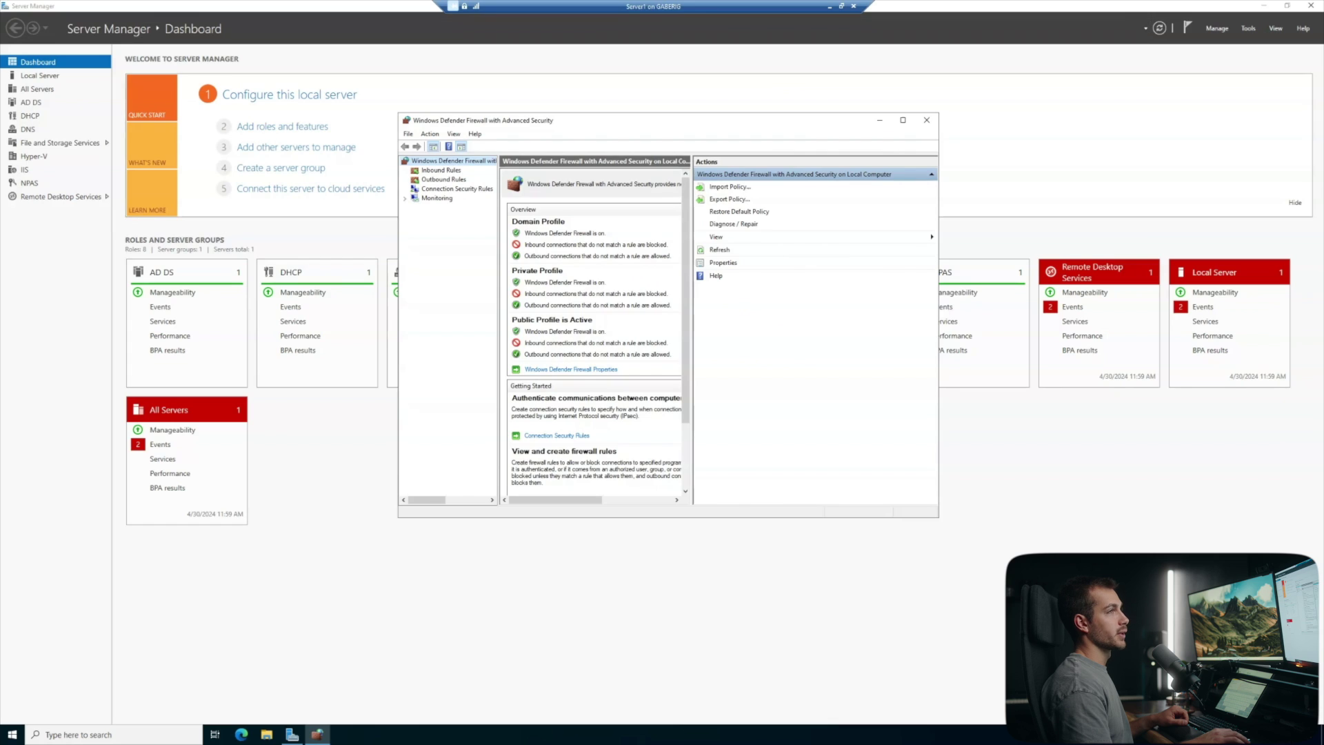
click(1311, 6)
click(903, 120)
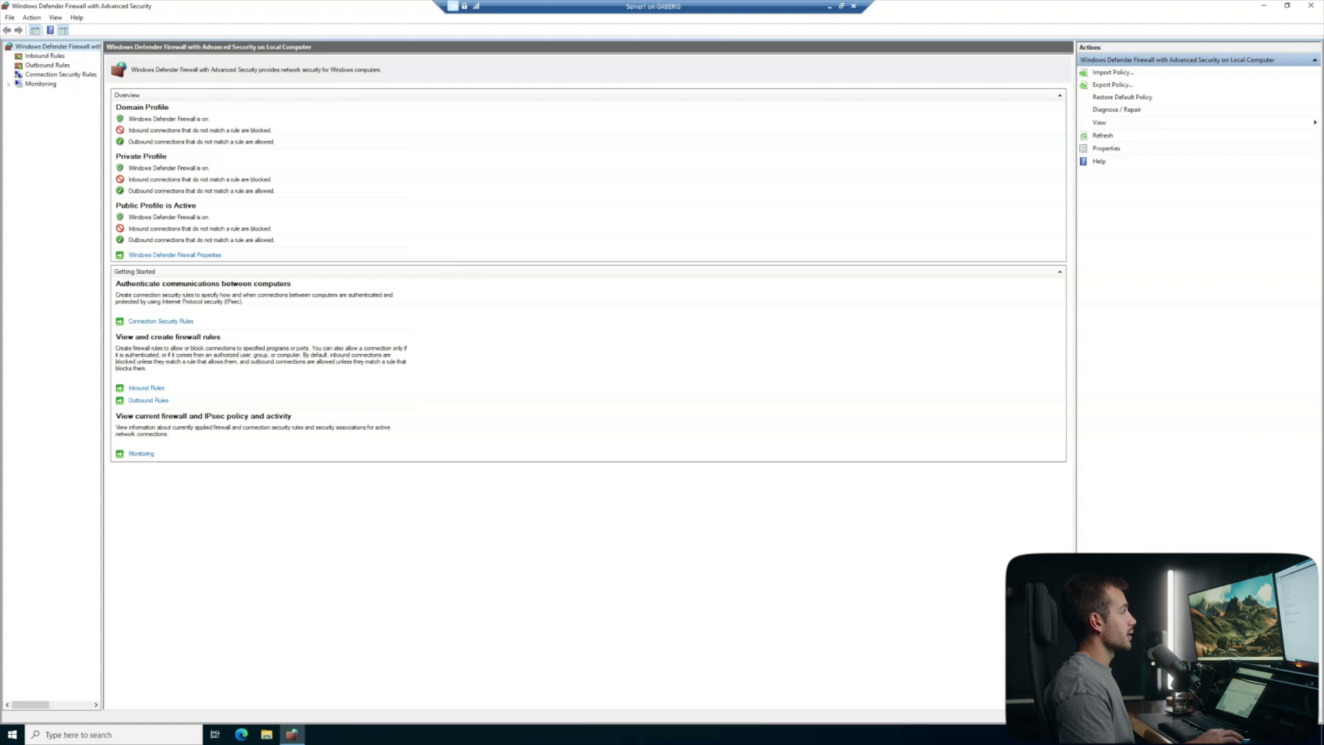
Step: Review the firewall's Inbound Rules, Outbound Rules, Connection Security Rules and Monitoring sections in turn
click(45, 56)
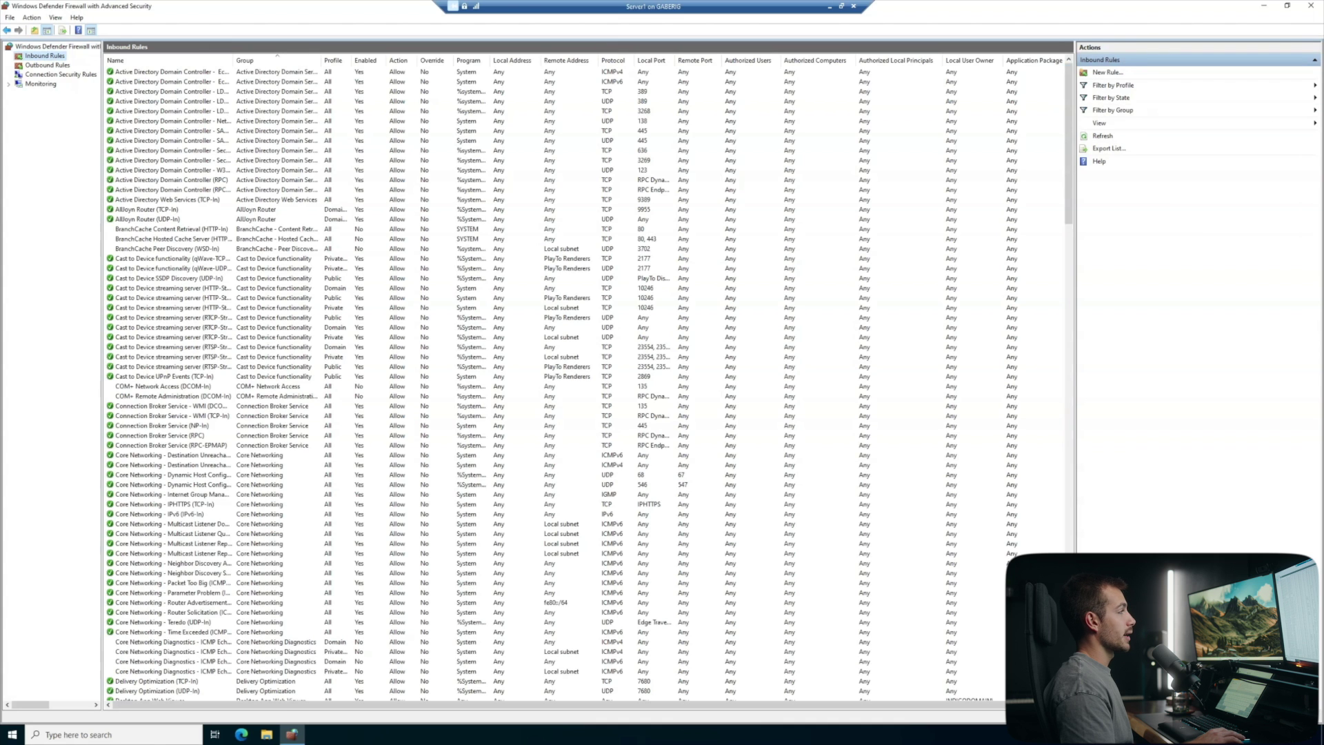
click(48, 66)
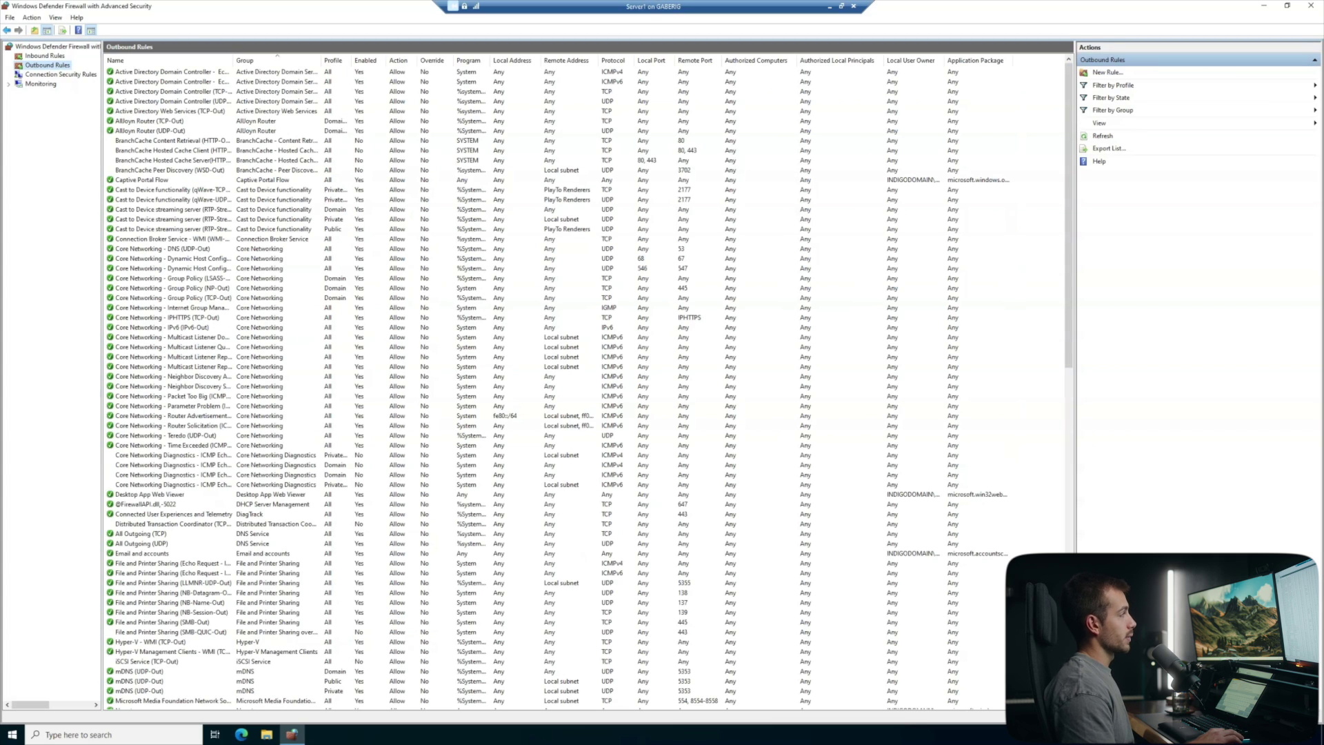
click(61, 74)
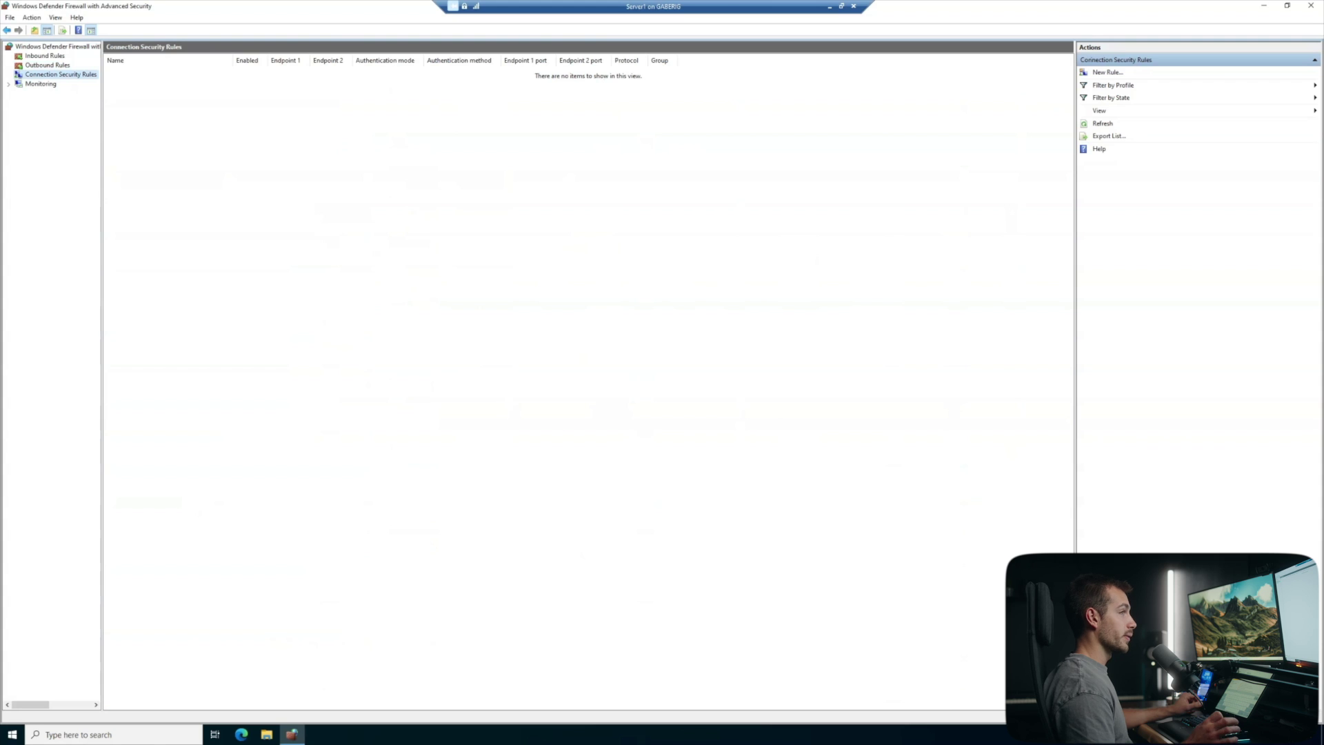
click(40, 84)
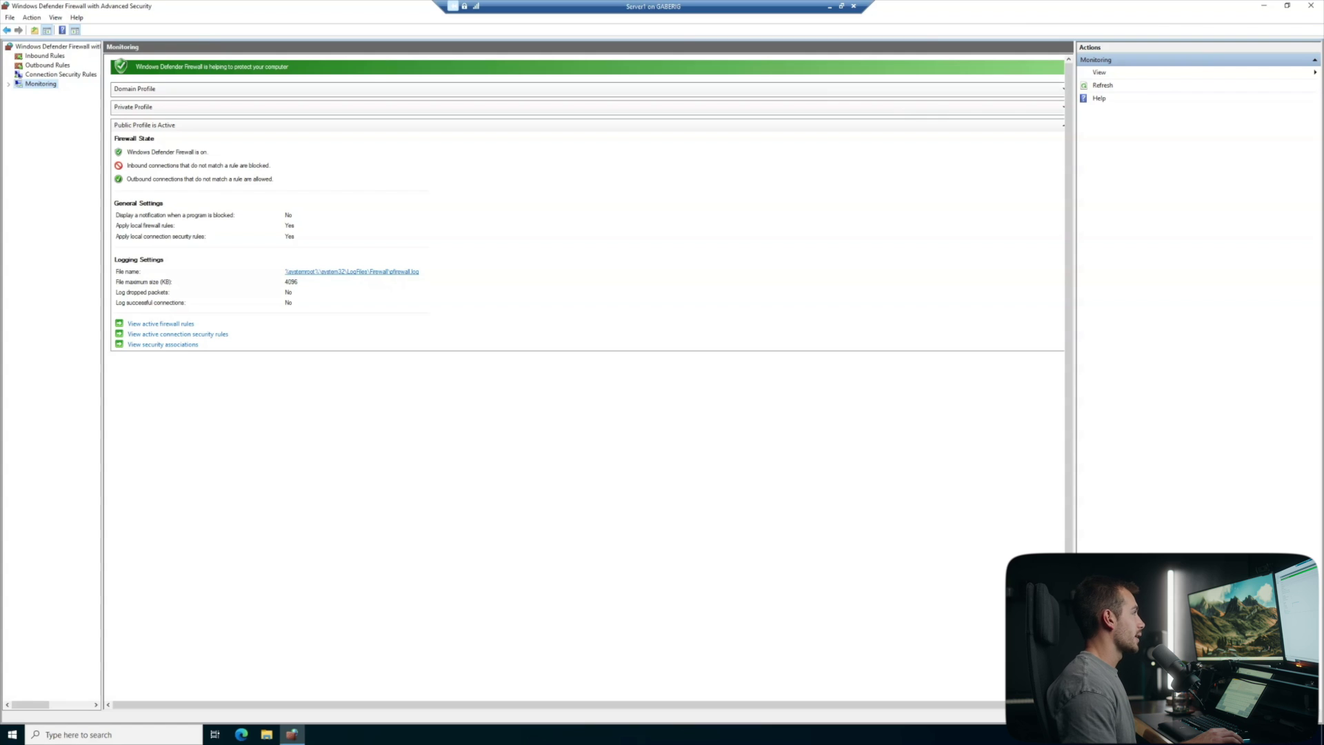
Step: Inspect the Public and Domain profile settings in the local firewall's properties, and close them without changes
right_click(55, 46)
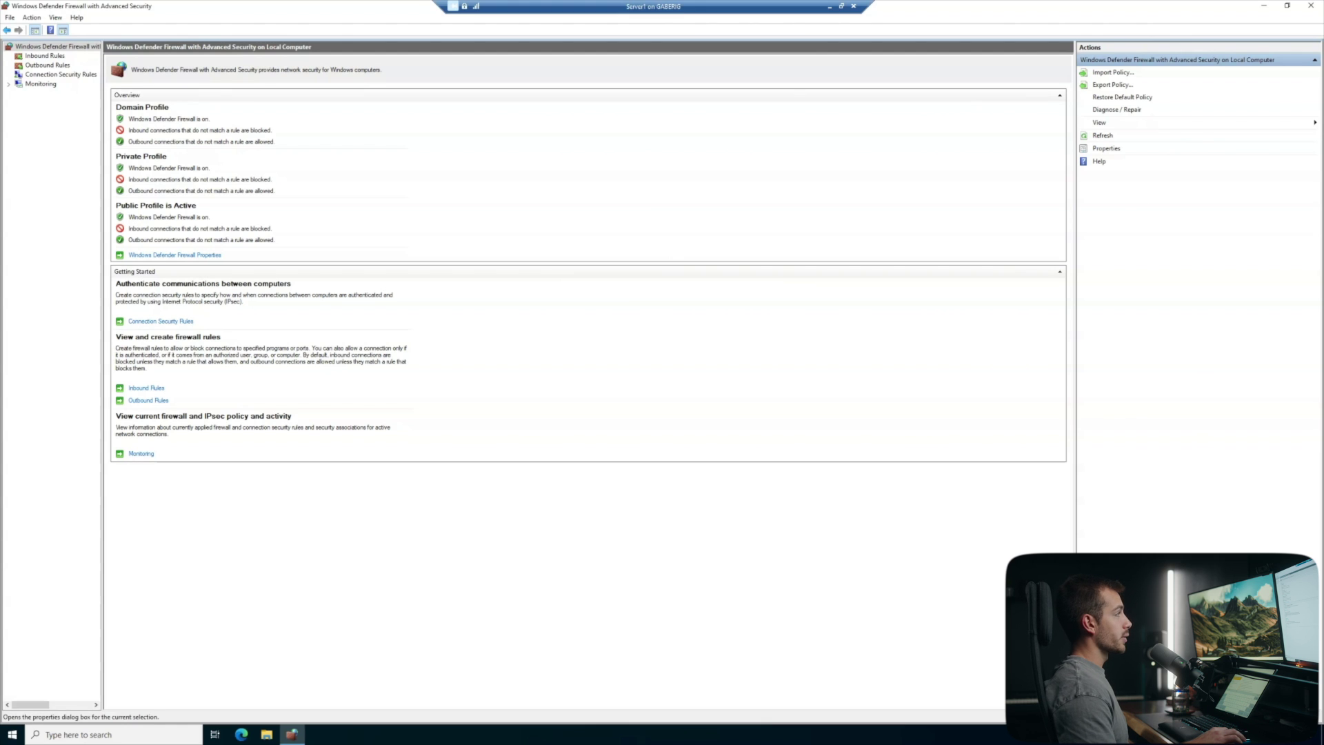
click(1107, 148)
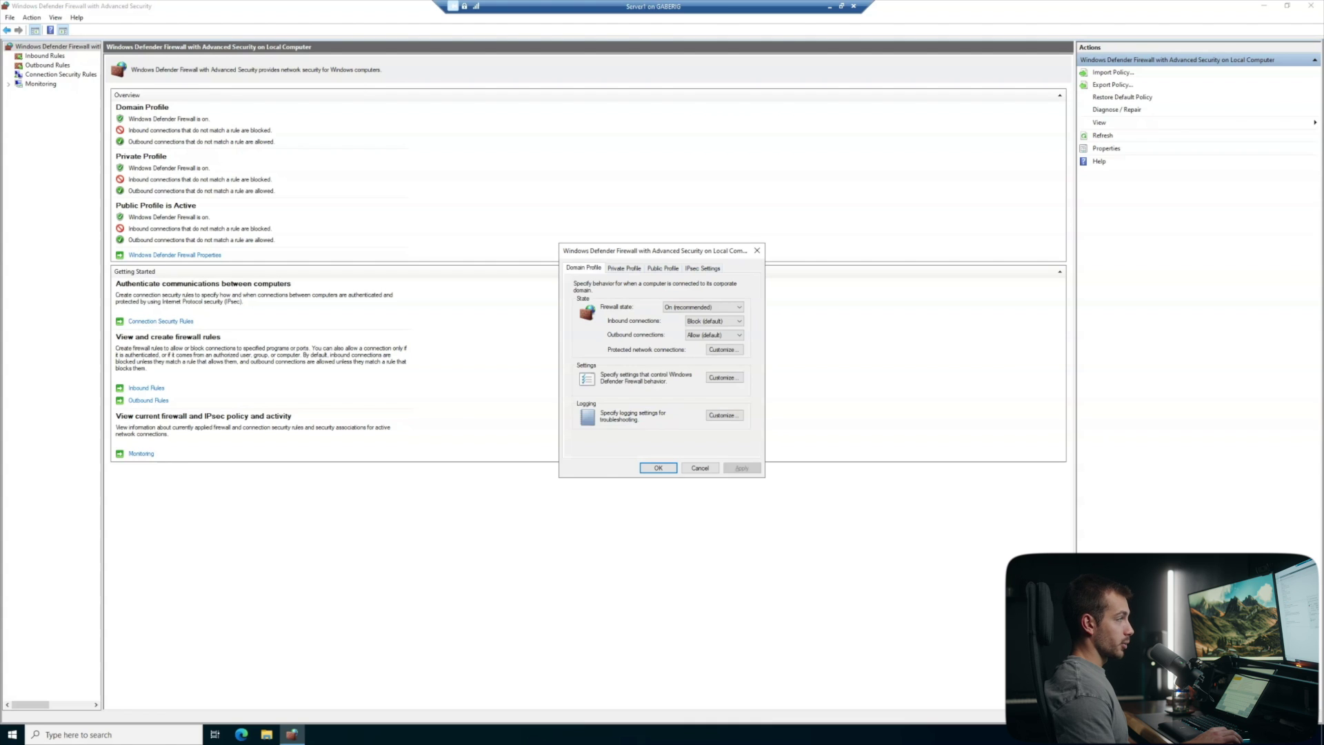
click(663, 268)
click(584, 268)
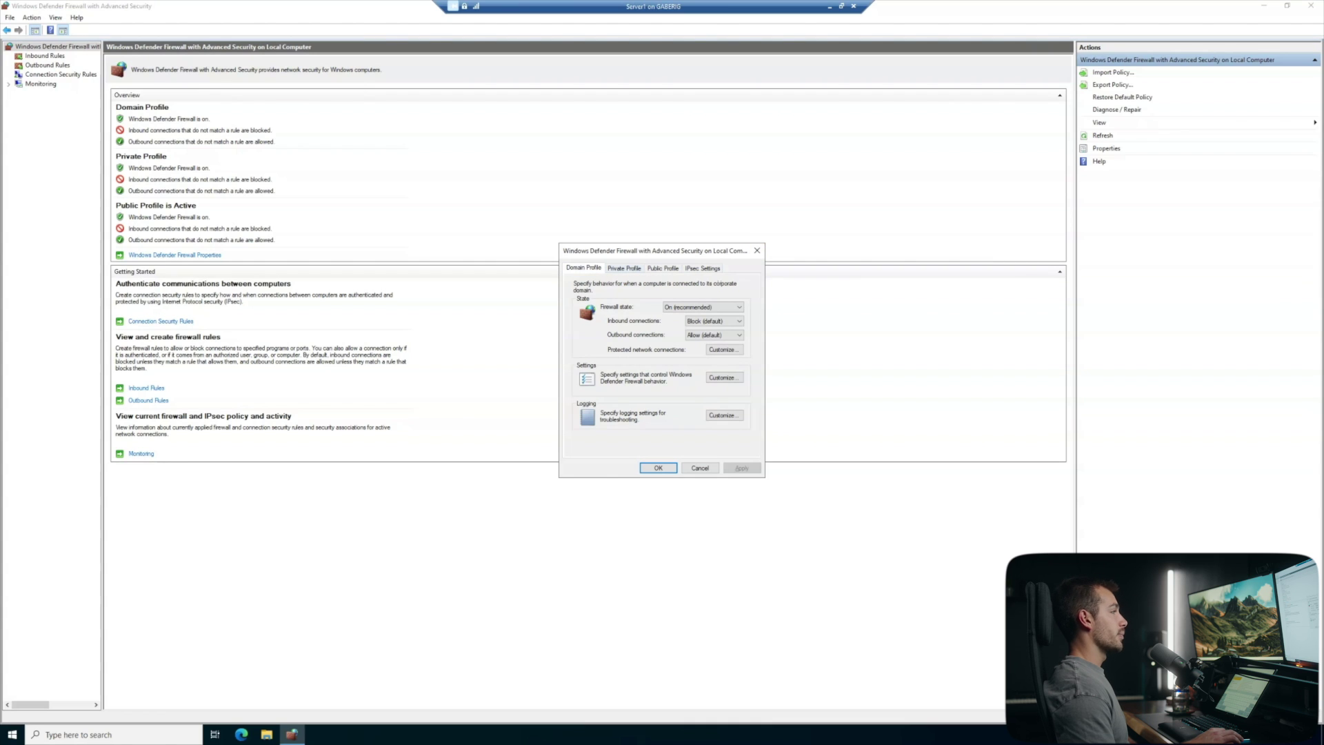
click(757, 250)
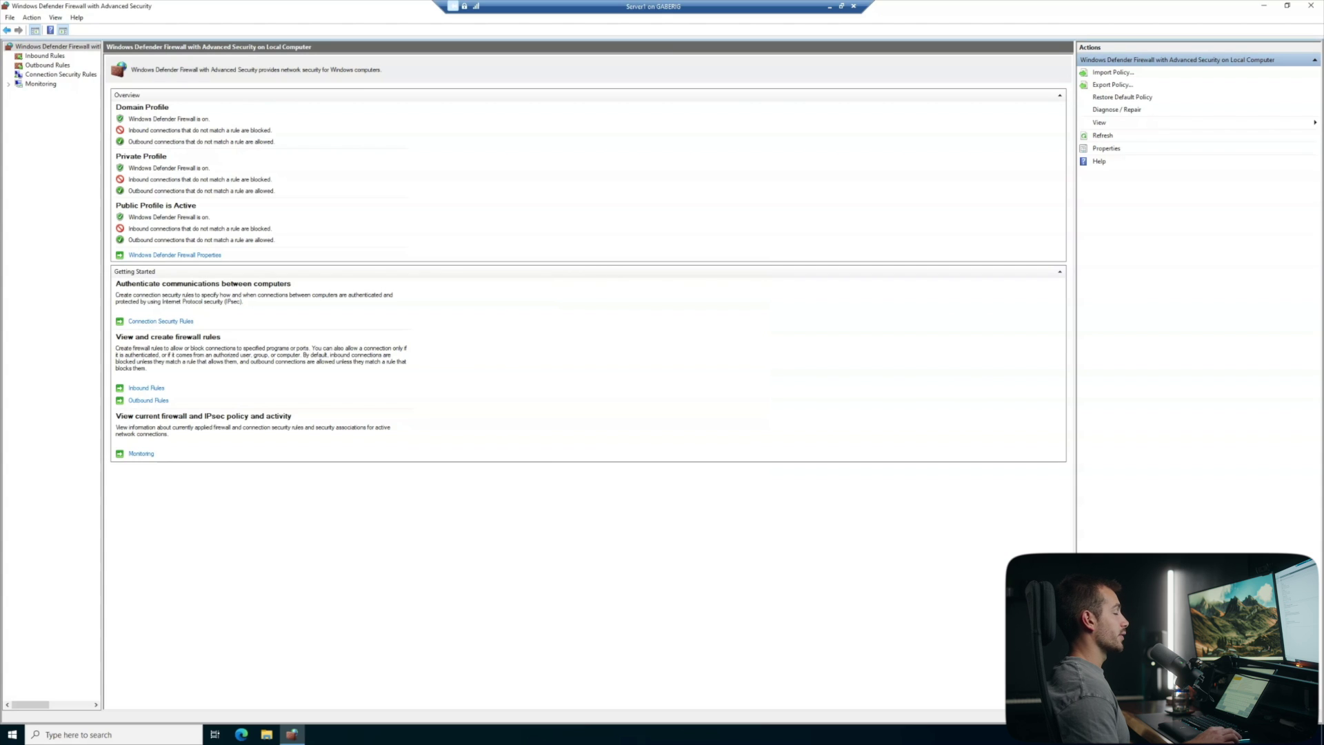
Step: Set the Domain Profile's firewall state to Off in the Windows Defender Firewall properties and apply it
click(174, 255)
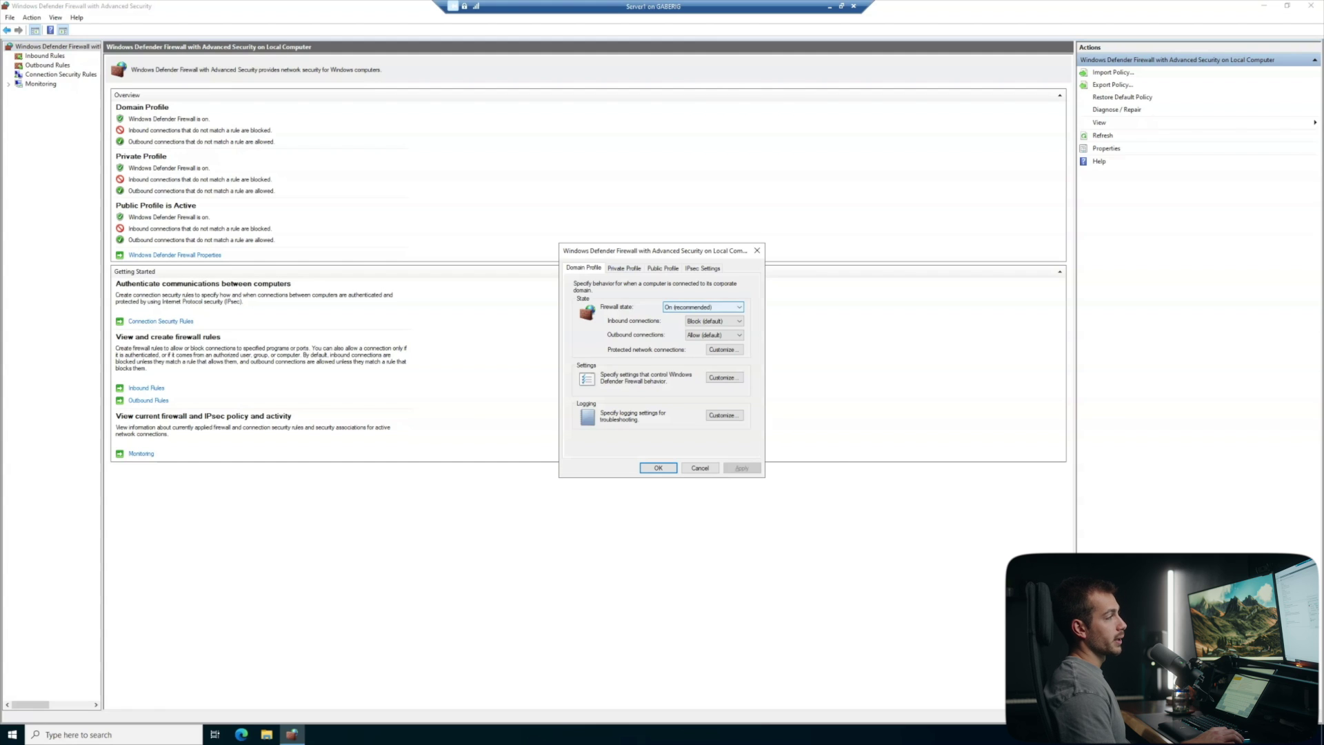
click(703, 307)
click(697, 323)
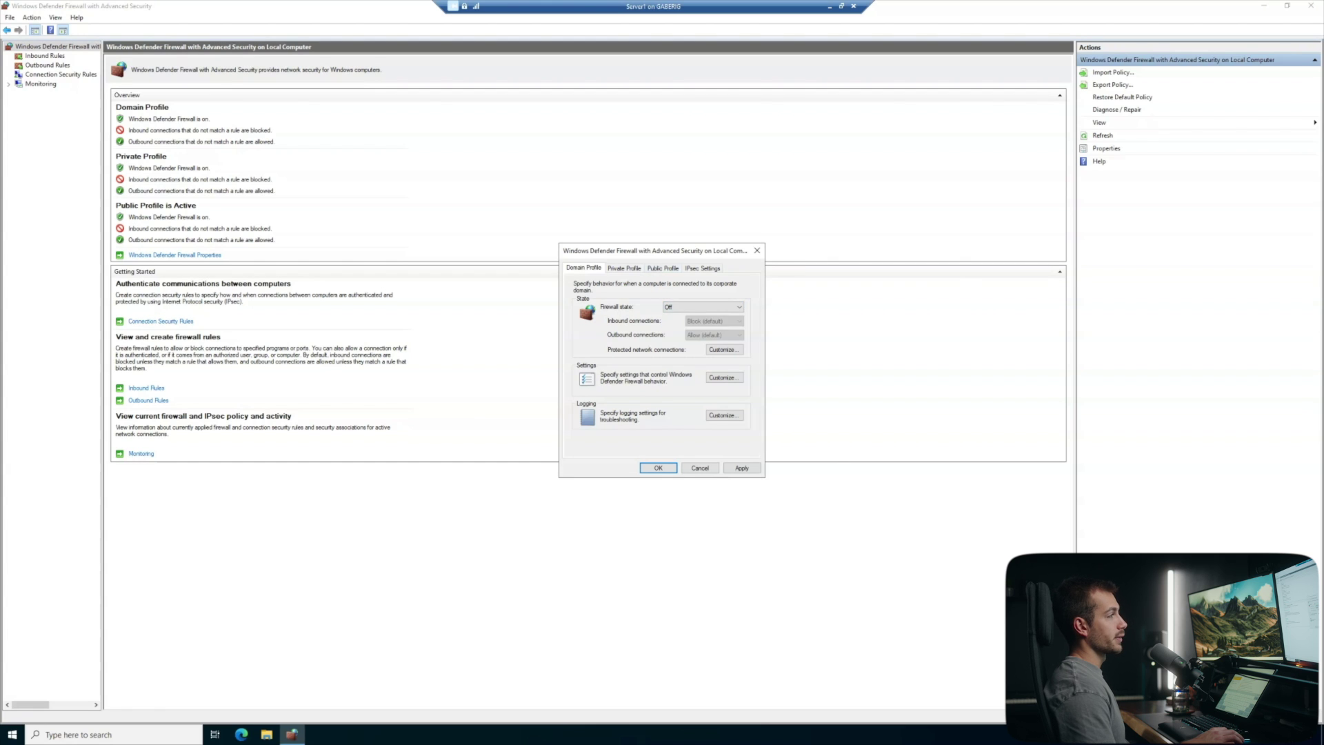
drag(655, 250, 666, 154)
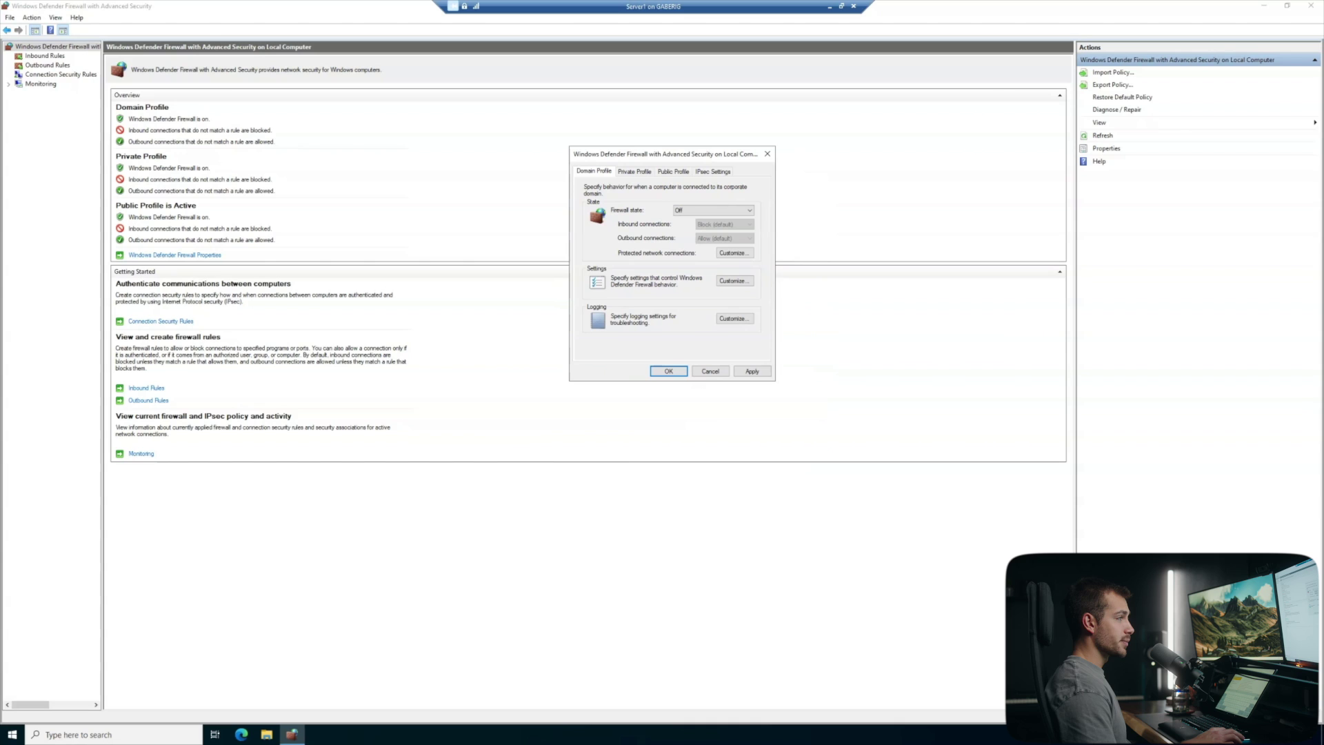
click(753, 371)
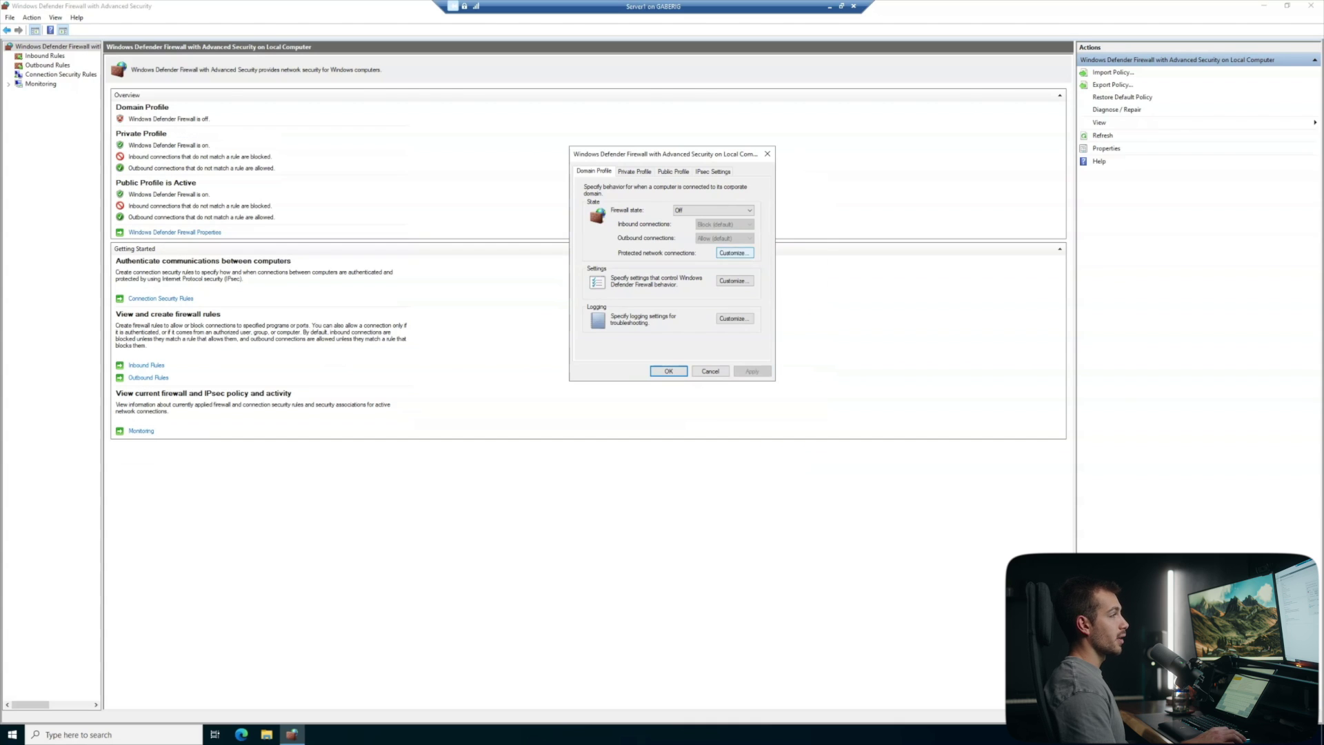
Step: Set the Domain Profile's firewall state back to On (recommended), apply it, and close the properties
click(714, 210)
click(697, 219)
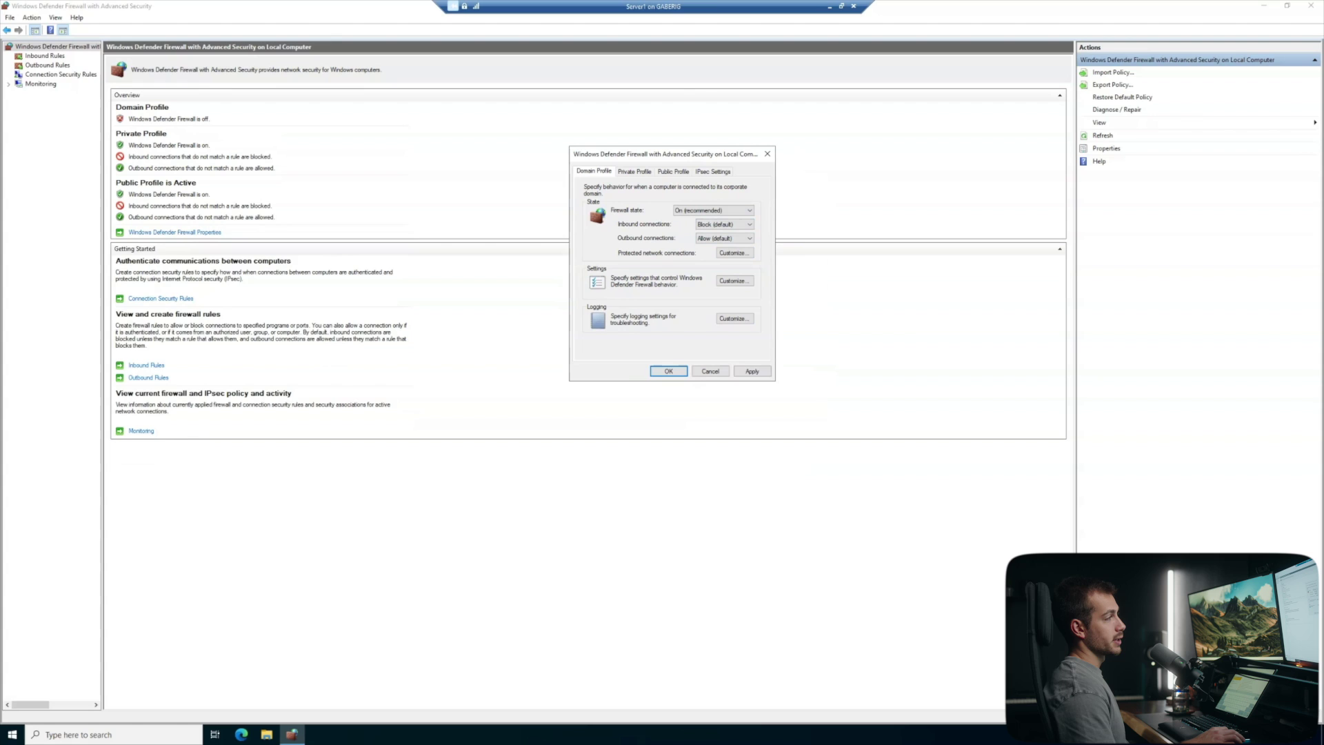
click(752, 371)
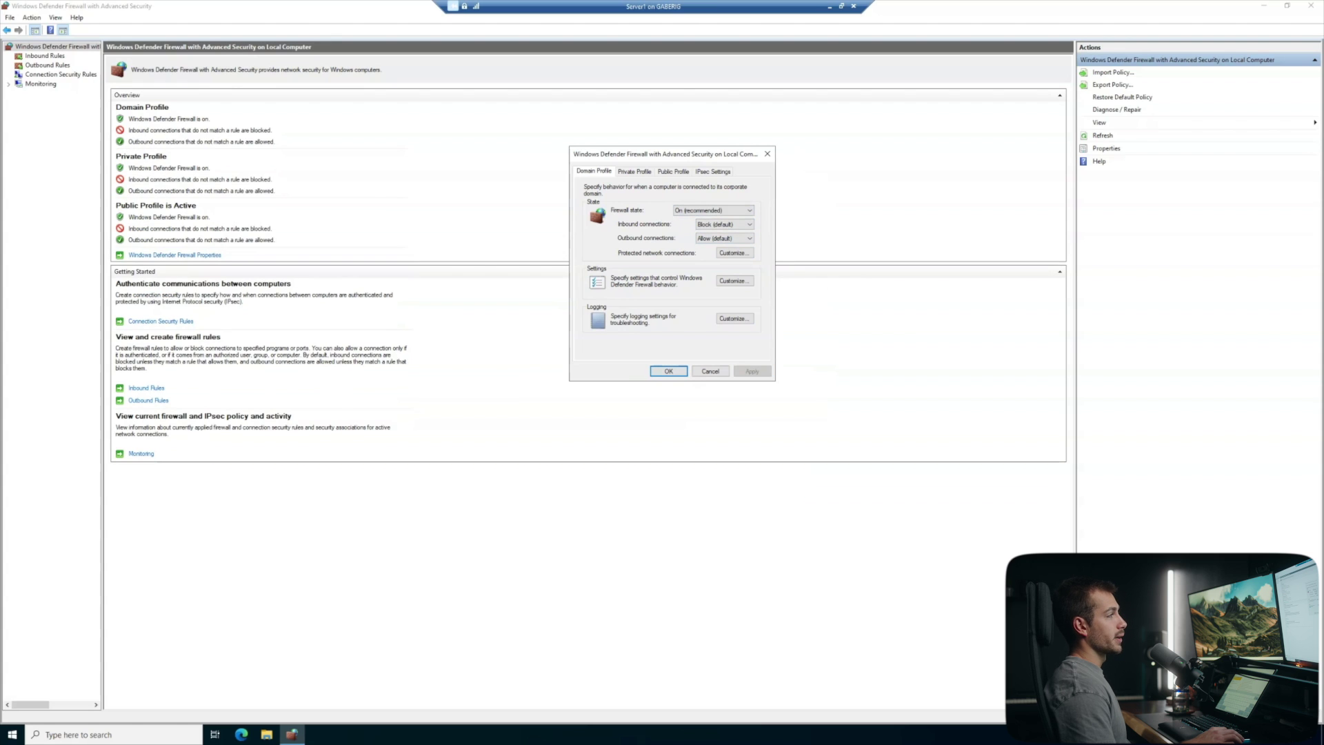
click(668, 371)
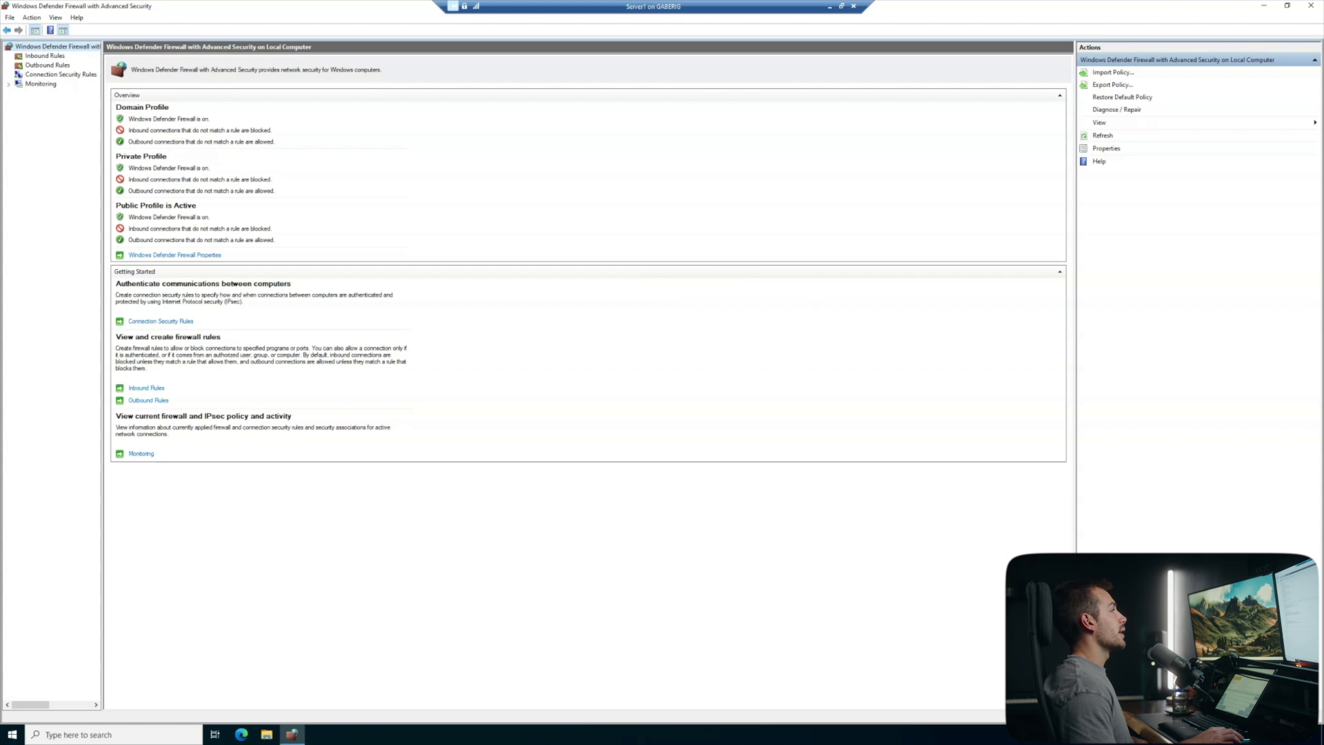
Step: Enable the BranchCache Content Retrieval (HTTP-In) rule in the Inbound Rules
click(45, 56)
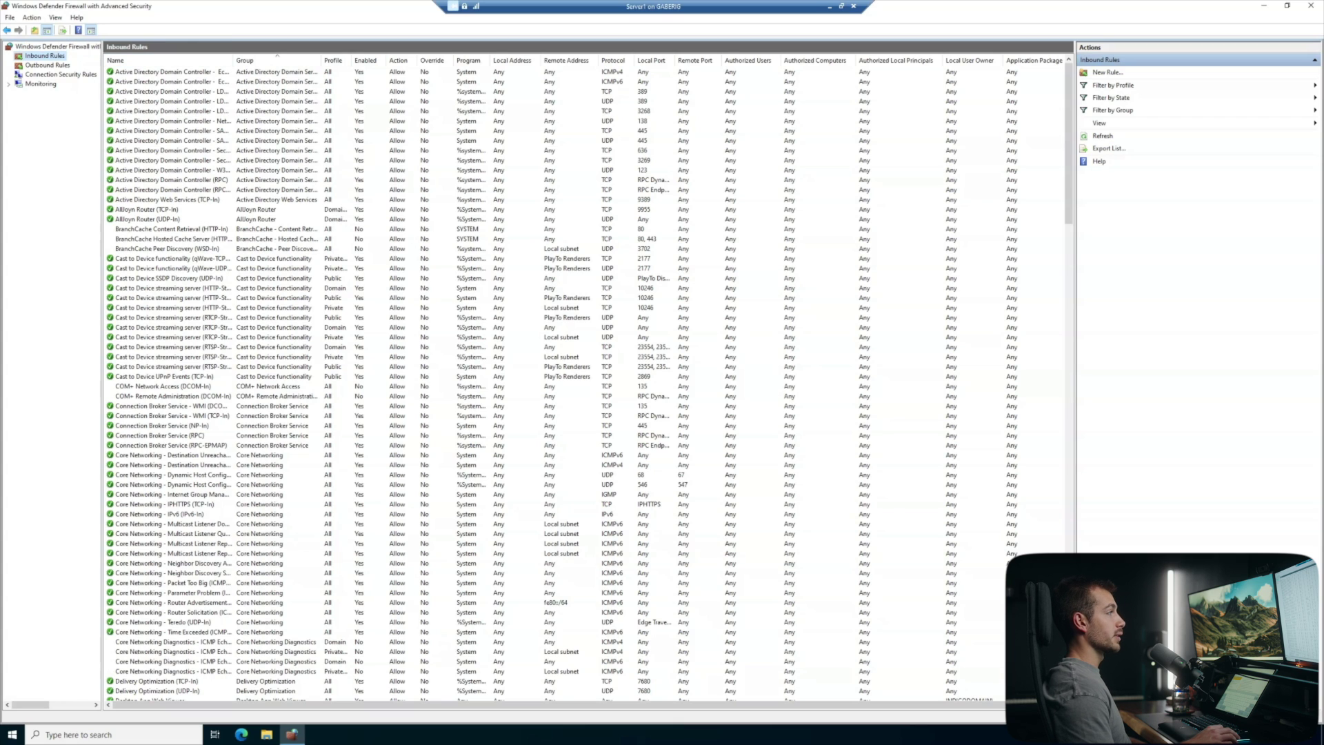
click(172, 229)
click(173, 210)
click(172, 219)
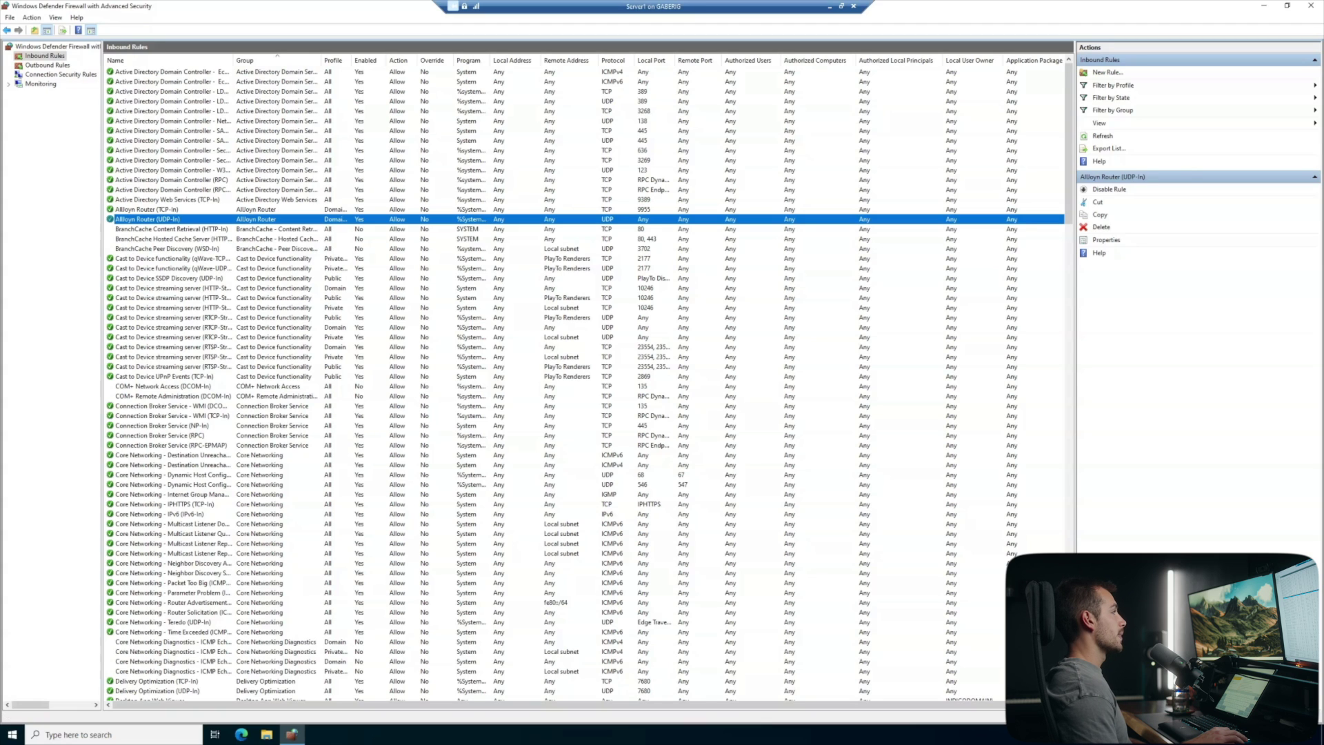
click(171, 229)
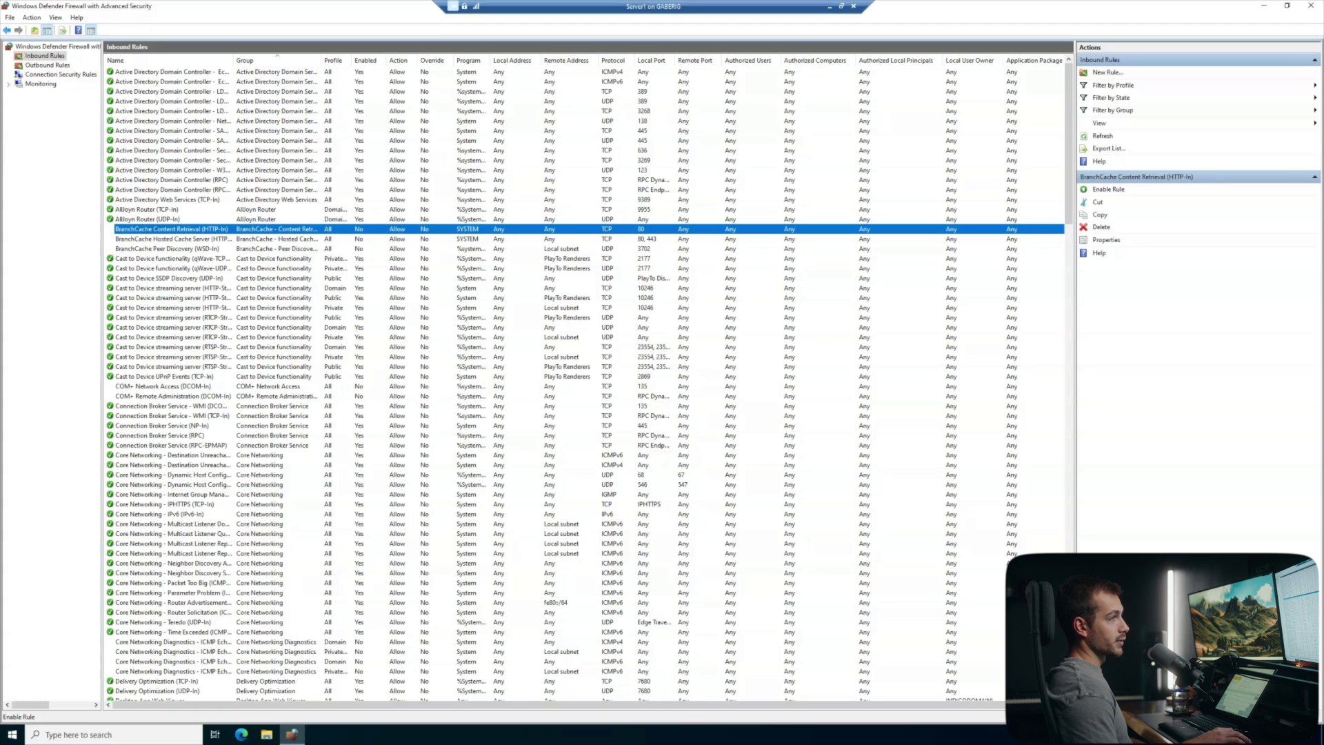
click(1109, 189)
Step: Enable the BranchCache Hosted Cache Server (HTTP-In) inbound rule and reselect the BranchCache Content Retrieval (HTTP-In) rule
click(167, 249)
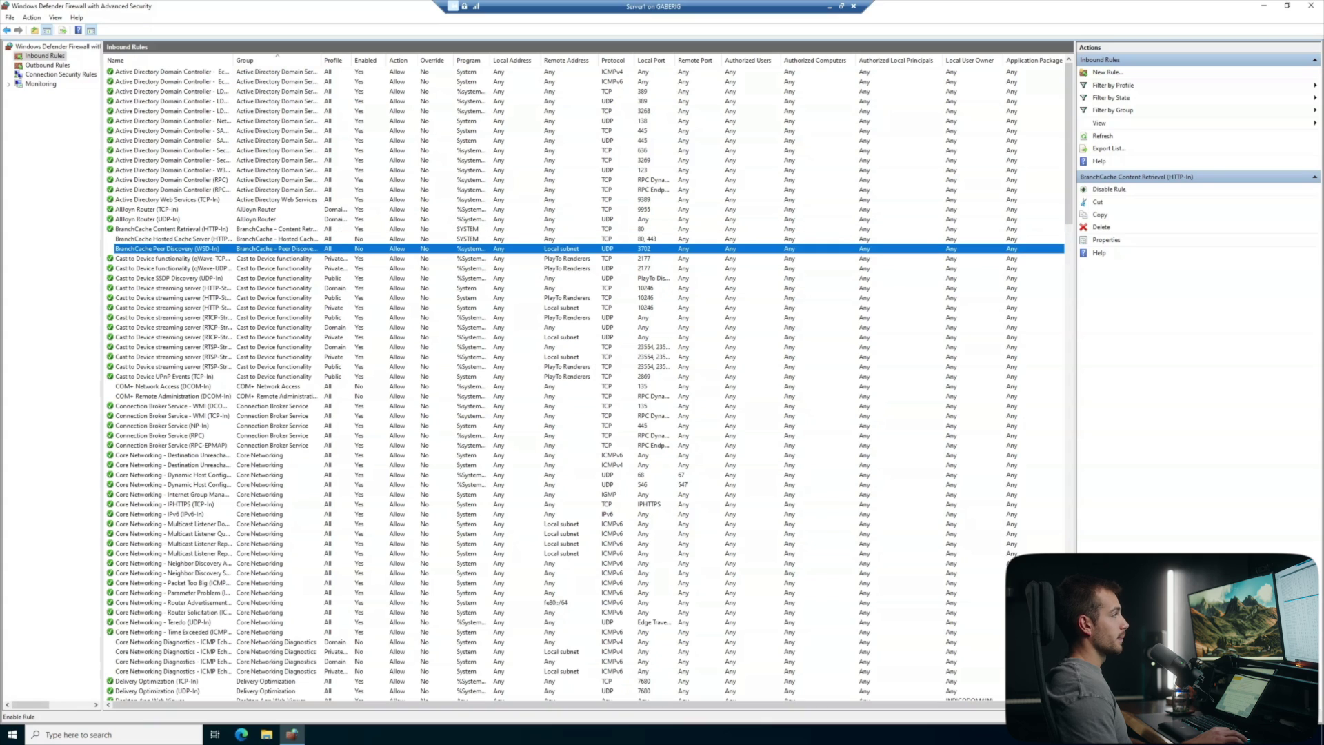
click(172, 239)
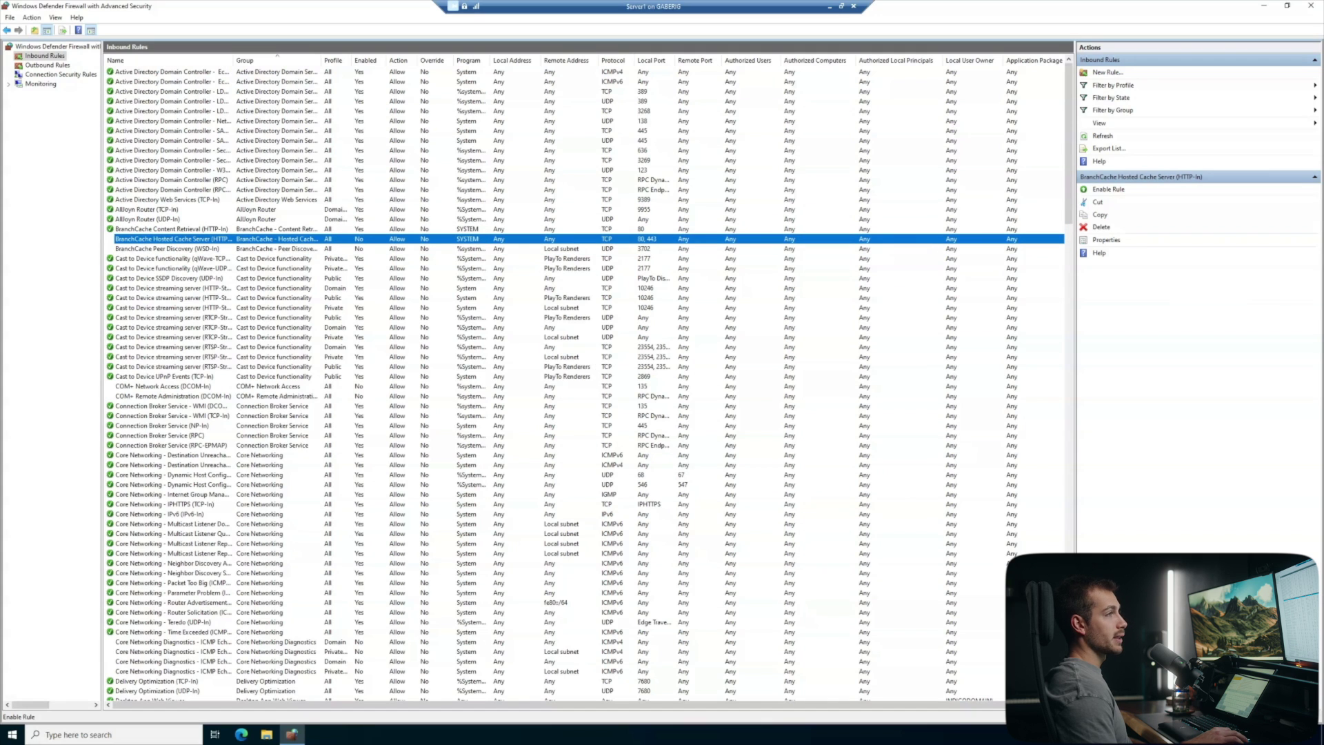
click(171, 229)
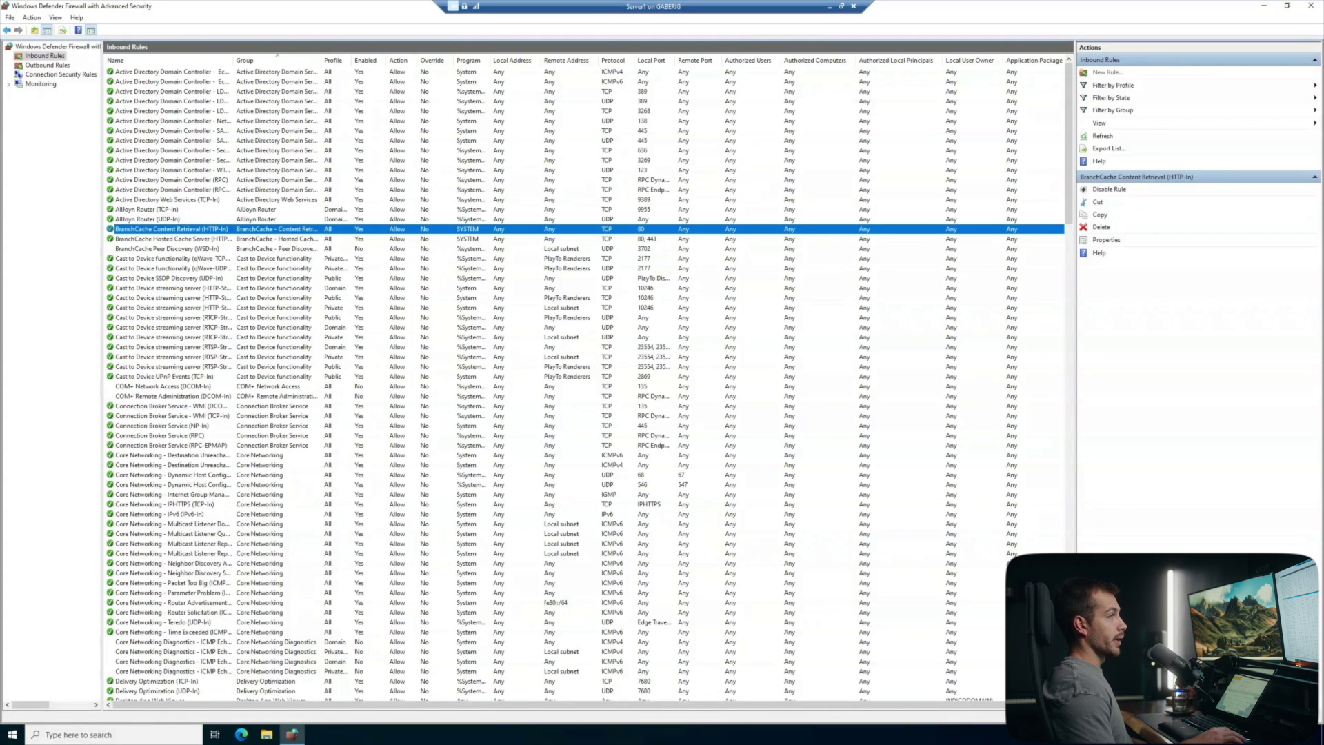
Step: Review the rule types in the New Inbound Rule Wizard without creating a rule, and show the Outbound Rules
click(1108, 72)
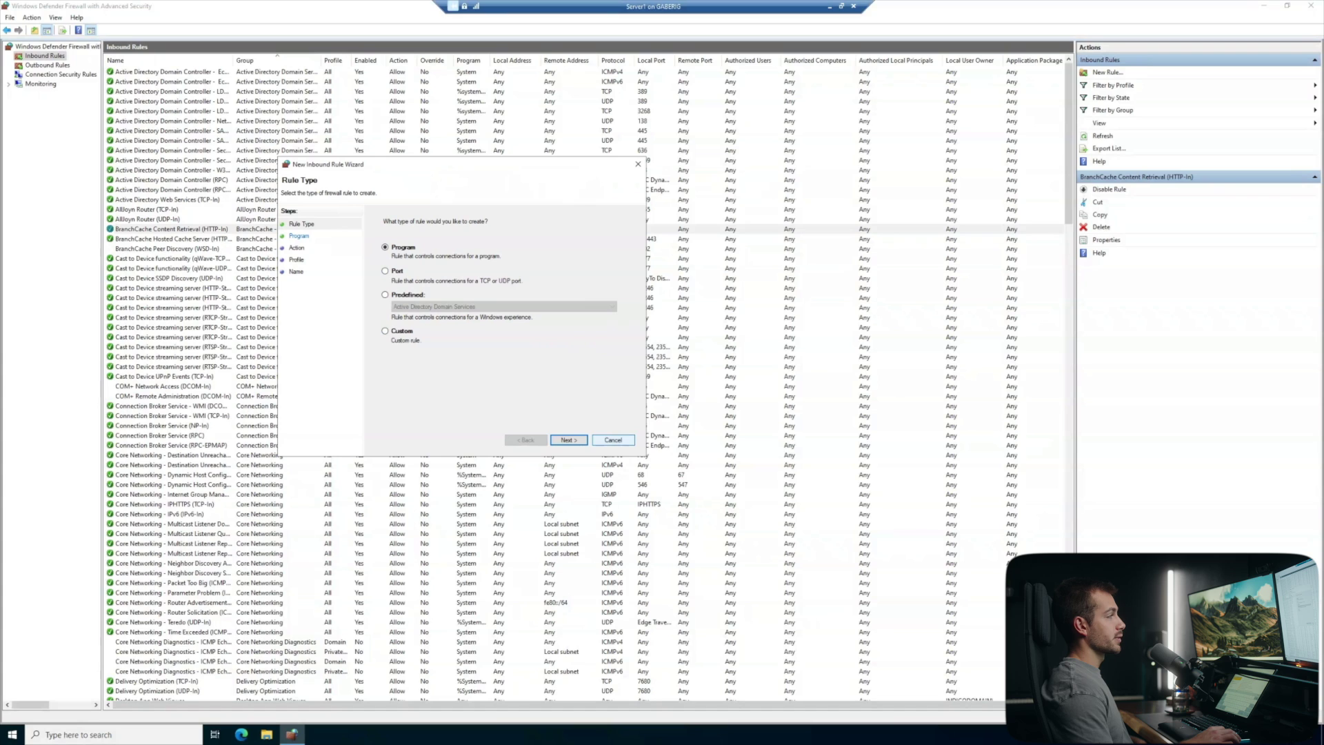
drag(455, 164, 492, 164)
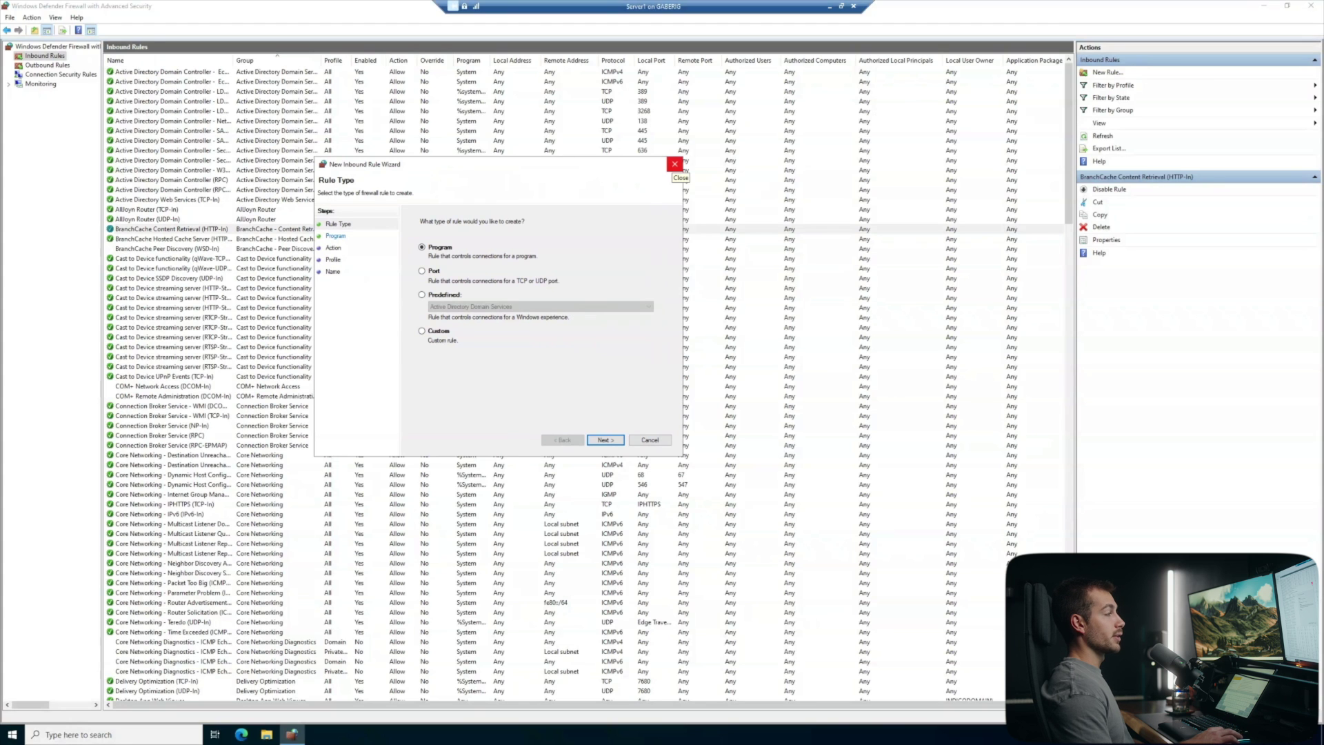
click(675, 164)
click(48, 65)
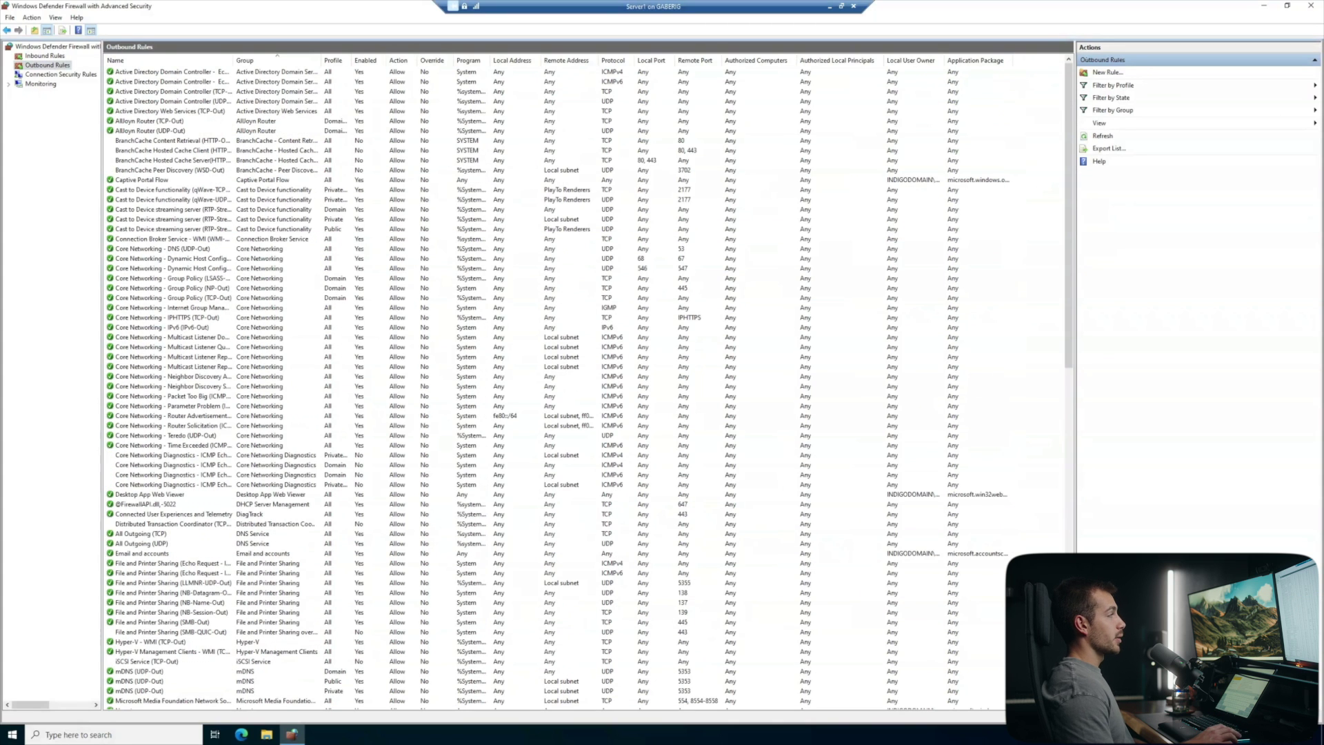
Step: Show the Connection Security Rules, look at the option for creating a new rule without adding one, and minimize the firewall console
click(61, 75)
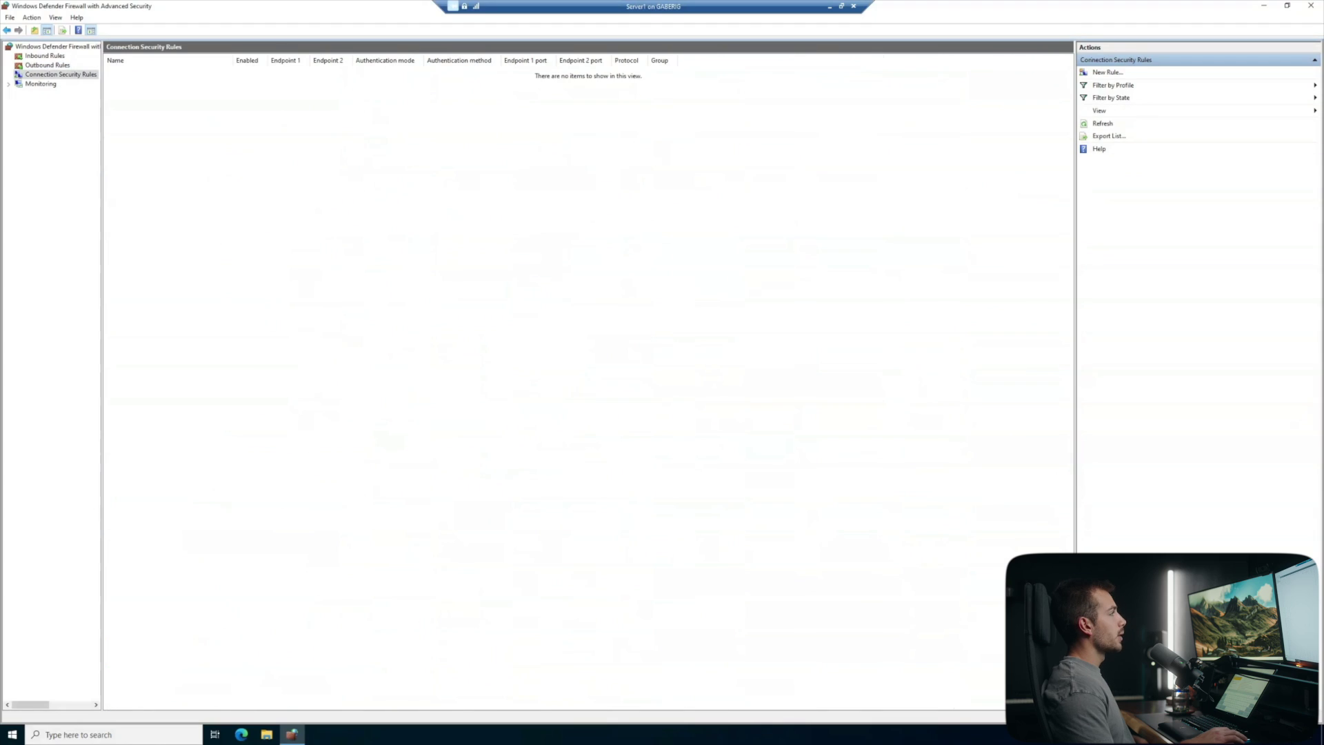
right_click(136, 76)
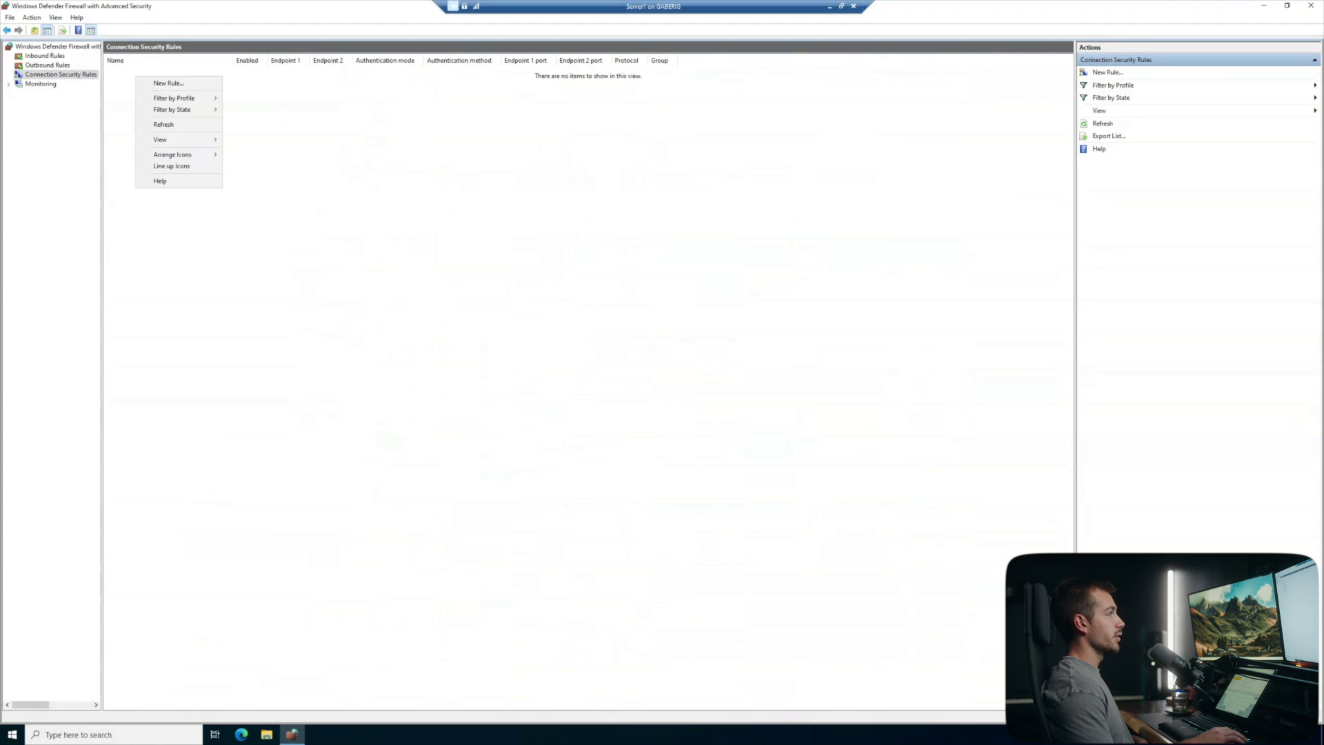
click(168, 82)
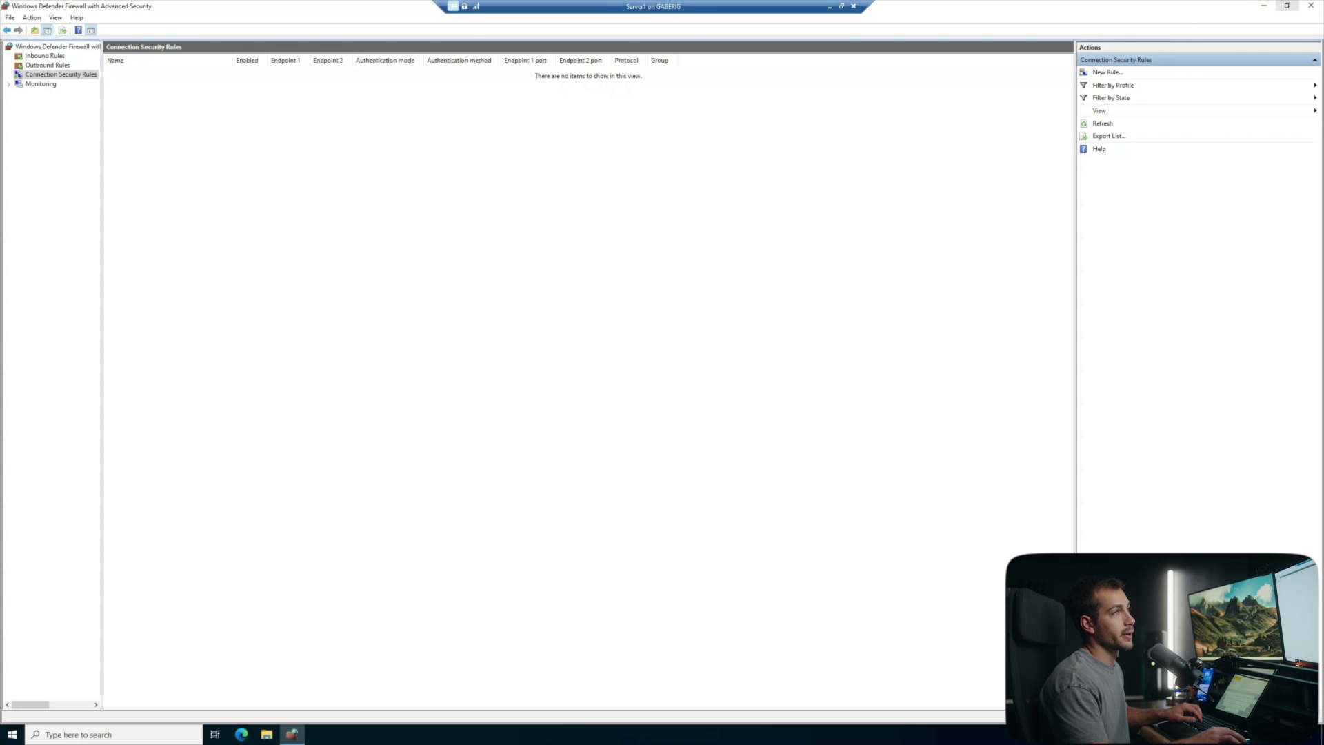
click(1266, 6)
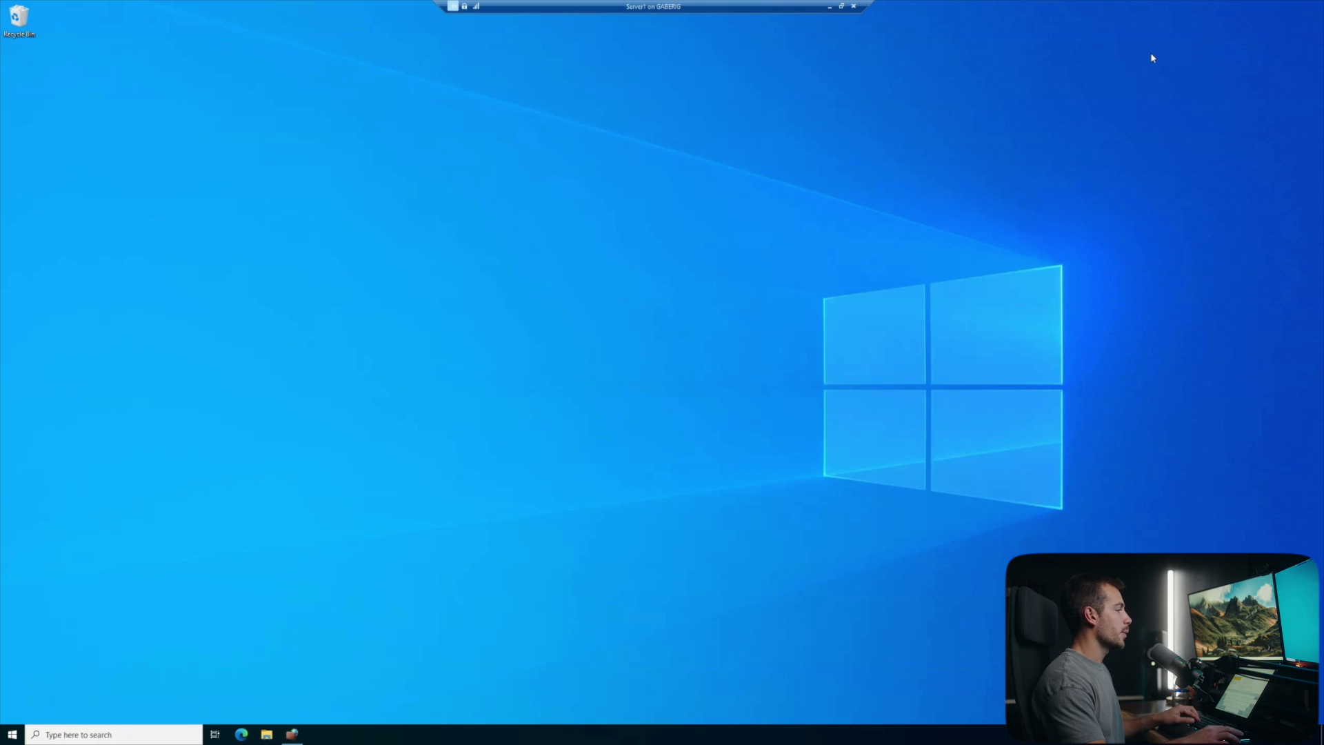
Step: Open Control Panel and search it for services to bring up the Services console
click(114, 735)
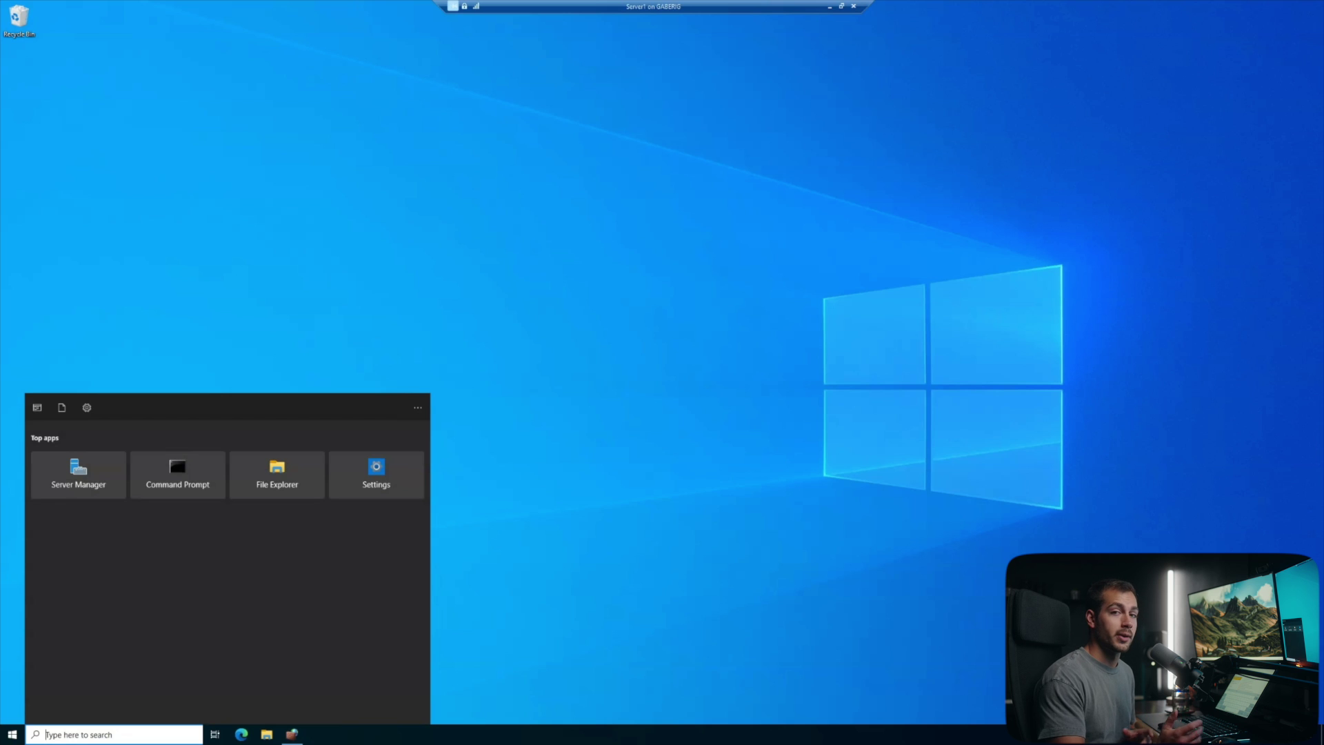
text(control)
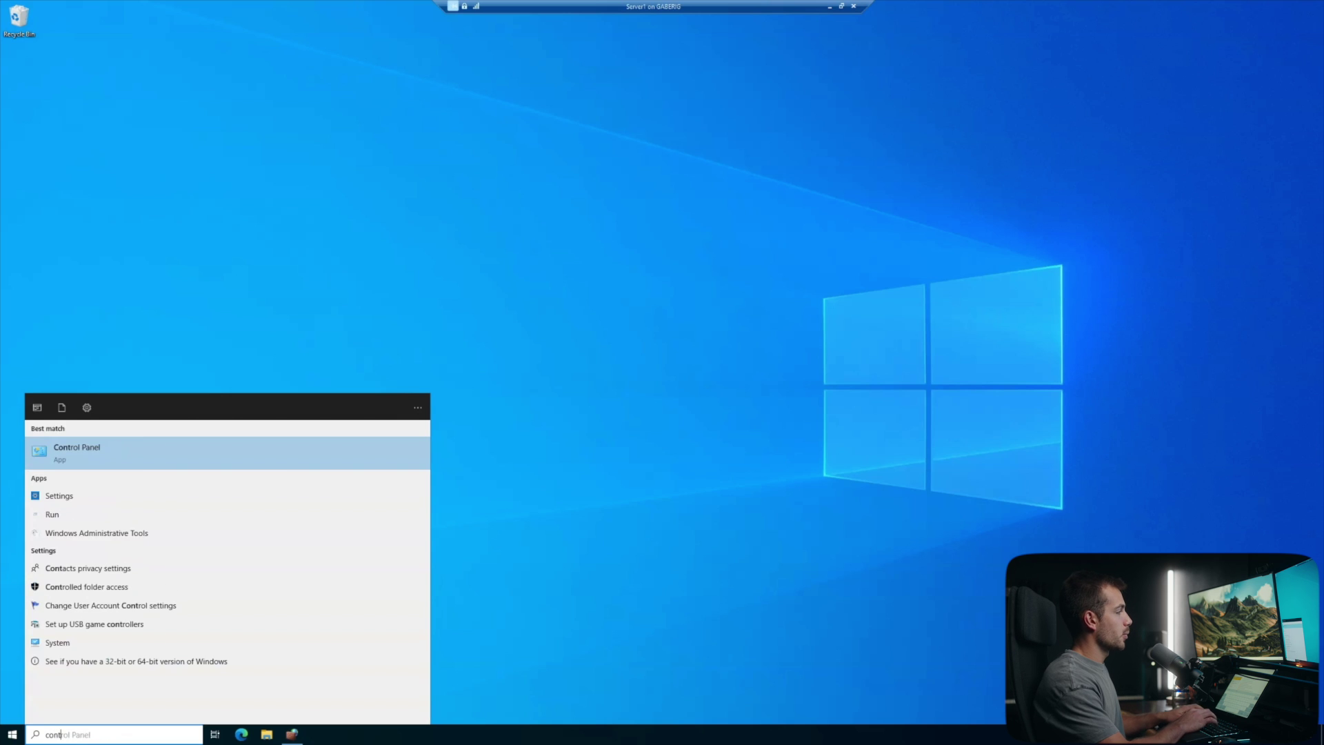
key(Return)
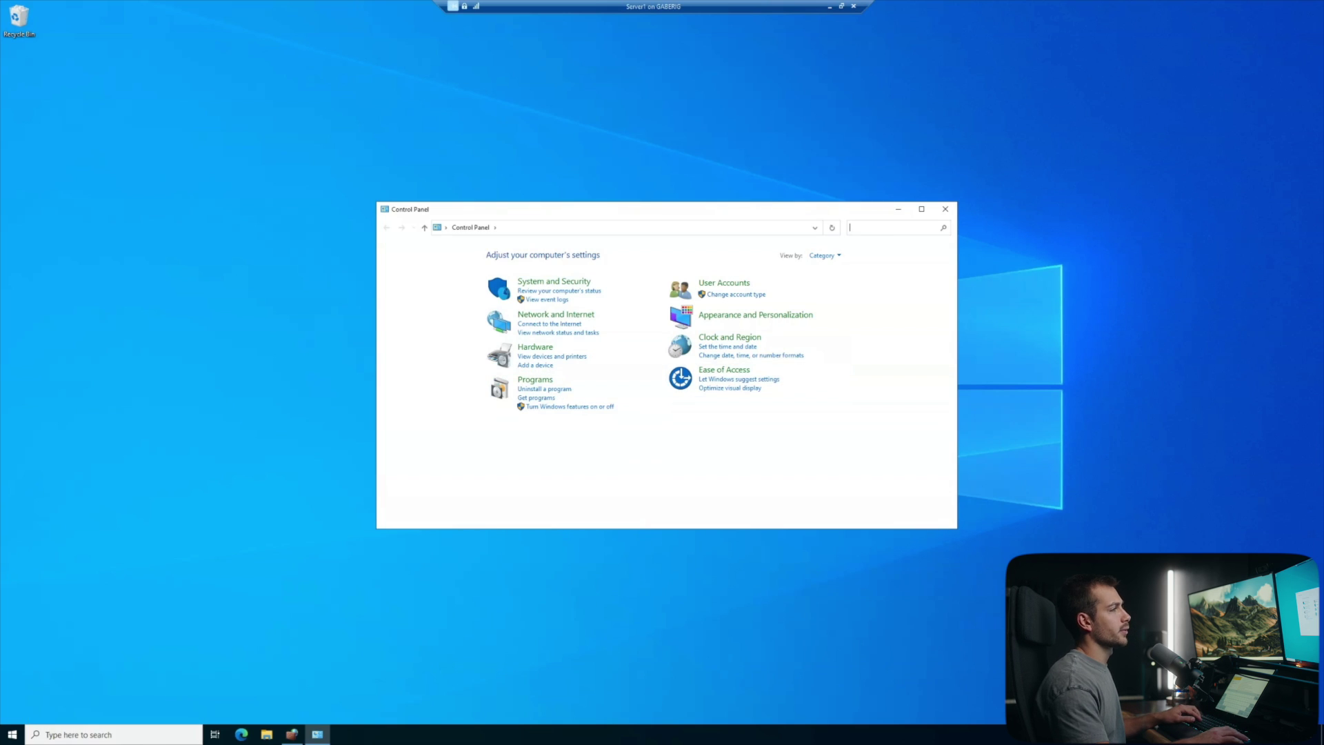
text(services)
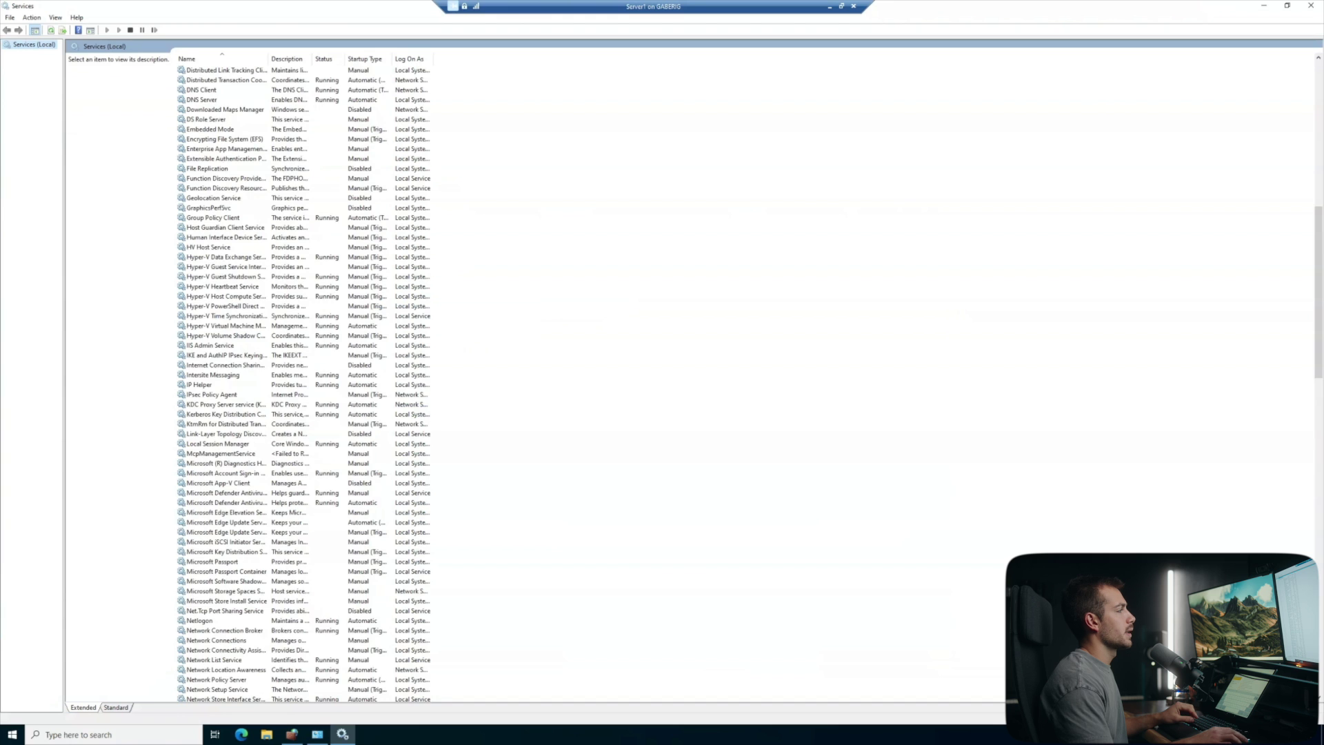
Step: Open the Windows Defender Firewall service's properties and examine its service name, startup type and status
scroll(303, 383, down, 16)
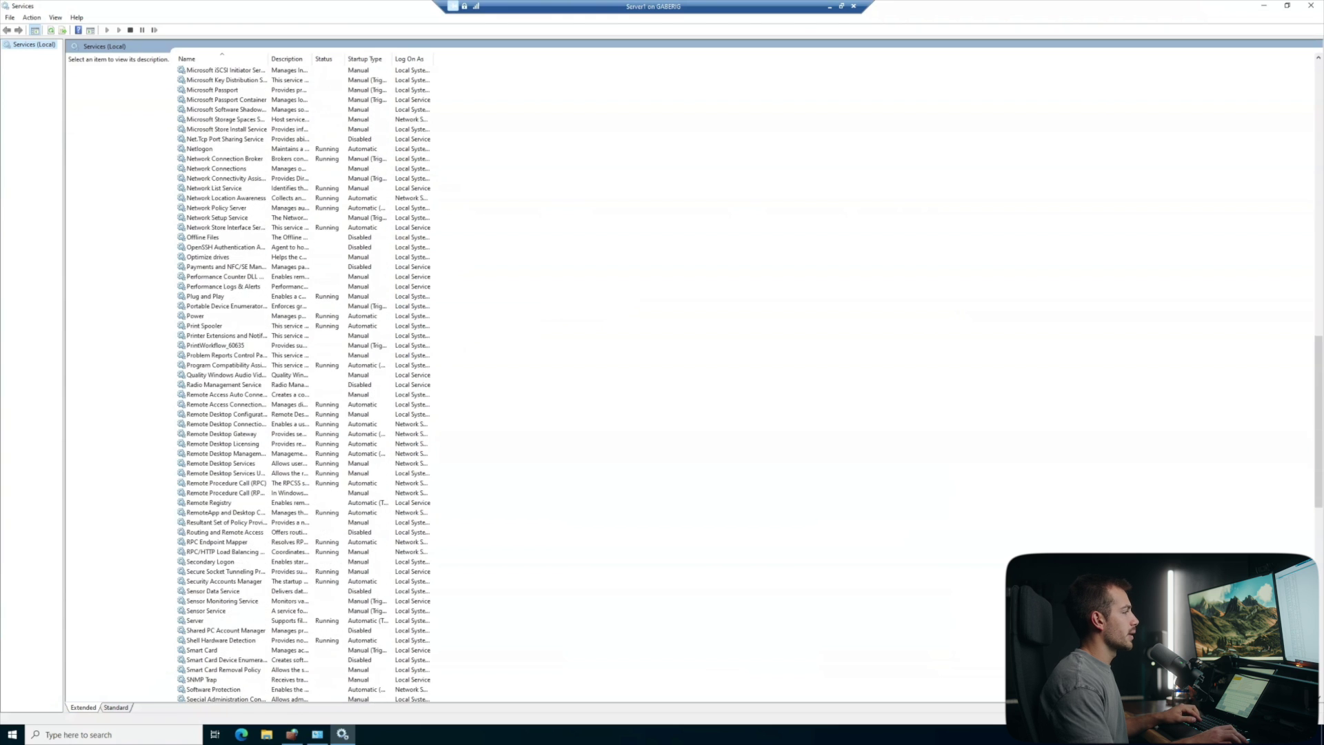
scroll(304, 384, down, 20)
double_click(224, 434)
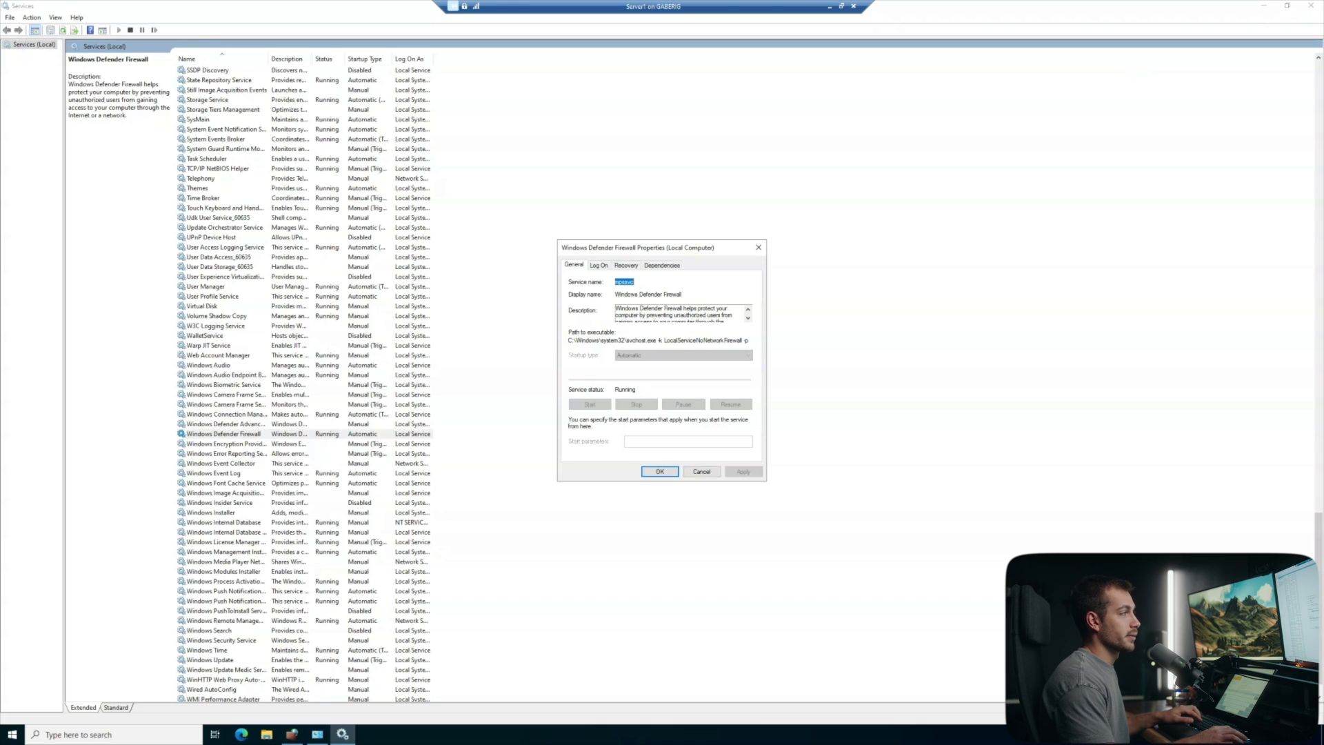
click(635, 282)
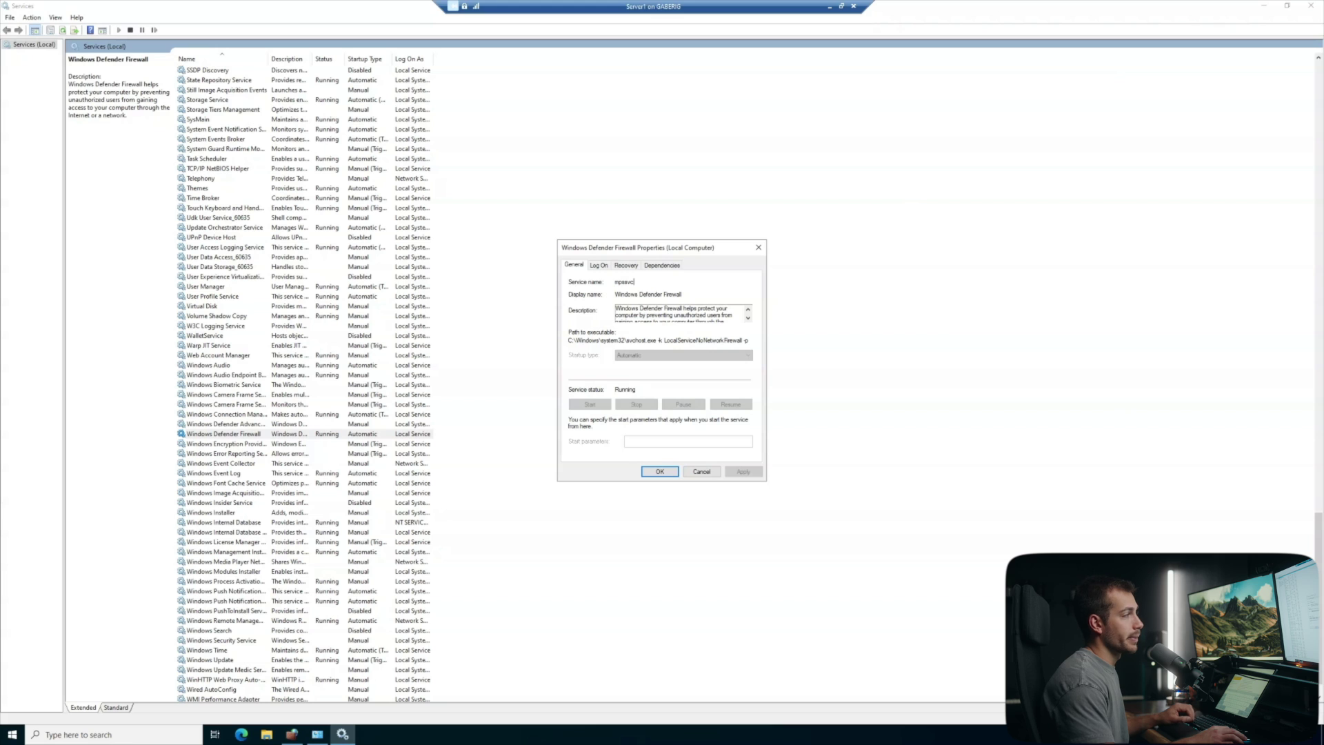